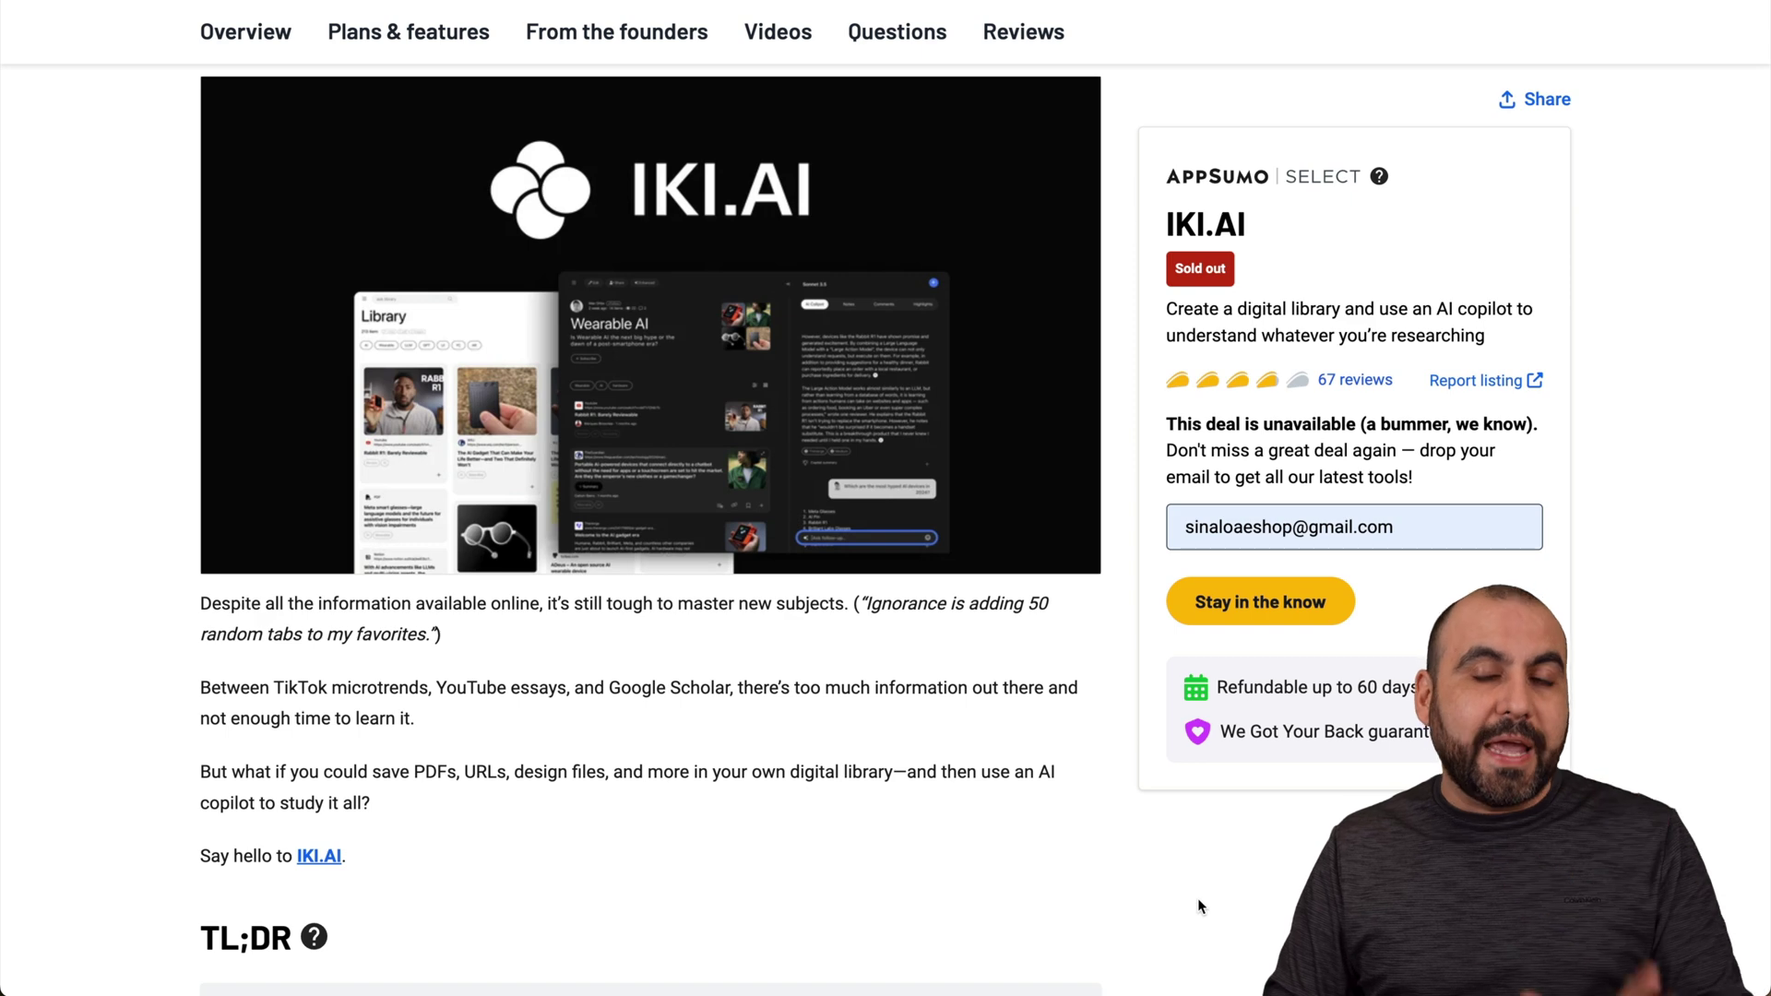
pyautogui.scroll(-5, 1200, 886)
pyautogui.scroll(-5, 1203, 872)
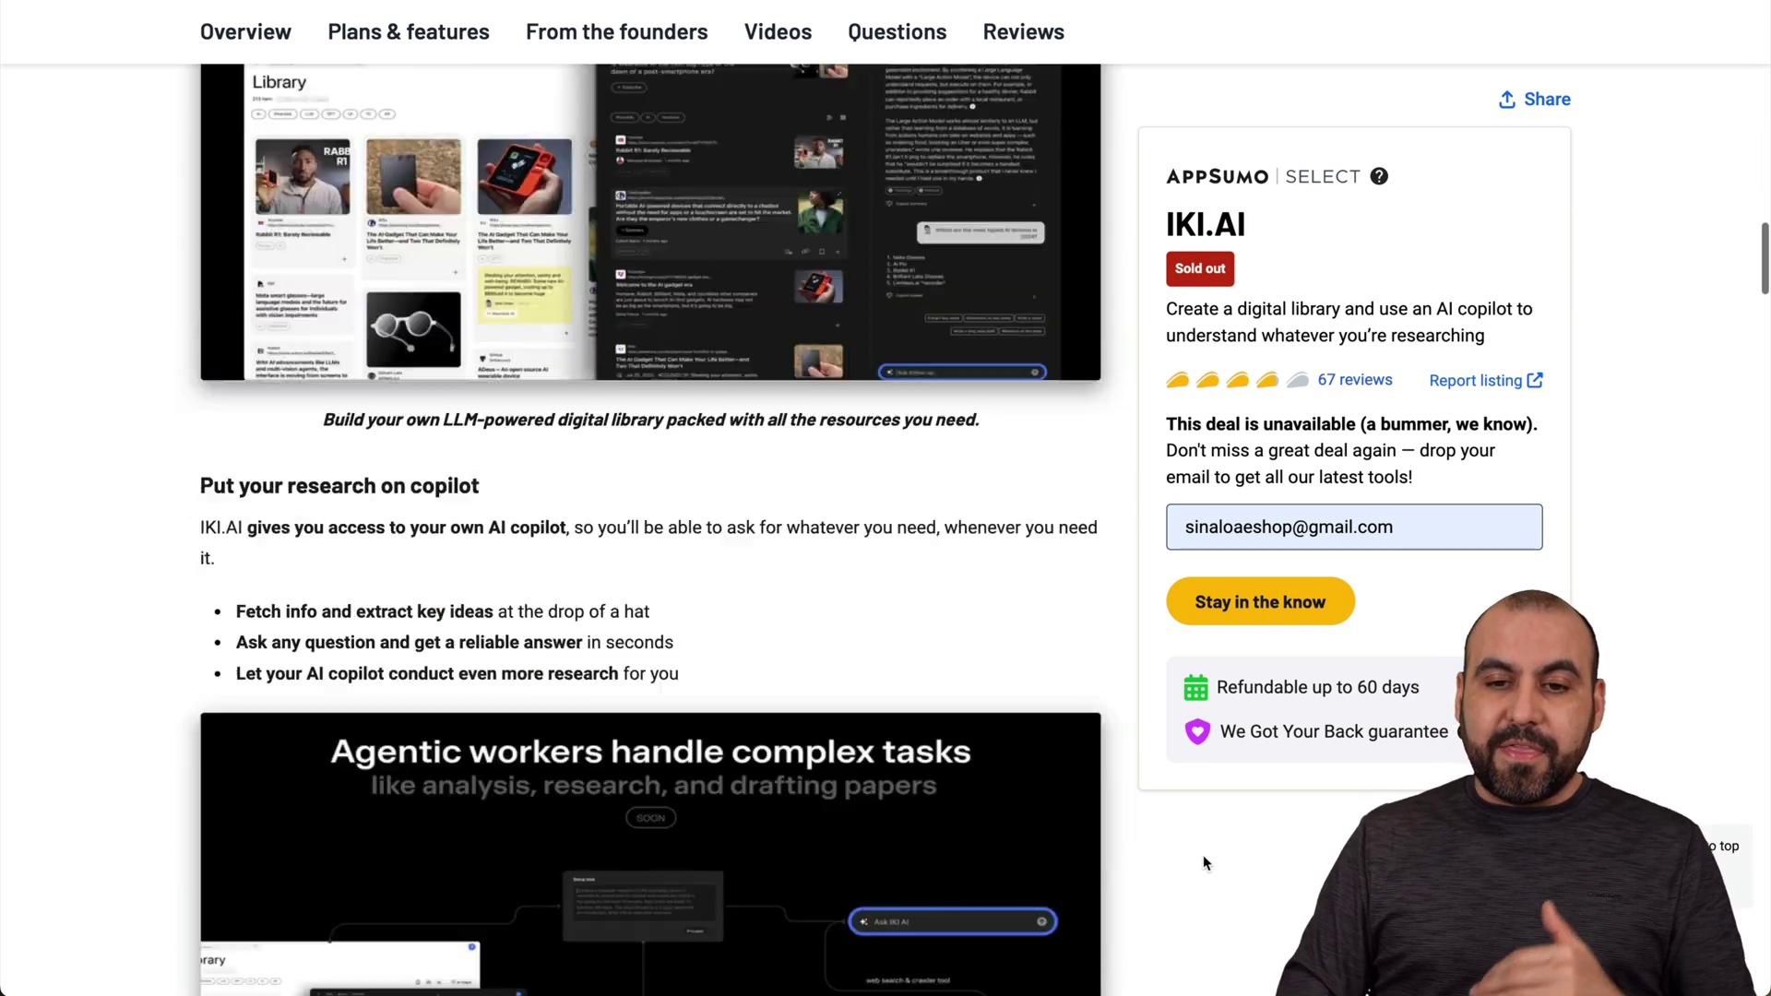
pyautogui.scroll(-5, 1203, 865)
pyautogui.scroll(-5, 1204, 862)
pyautogui.scroll(-4, 1202, 855)
pyautogui.scroll(-3, 1202, 856)
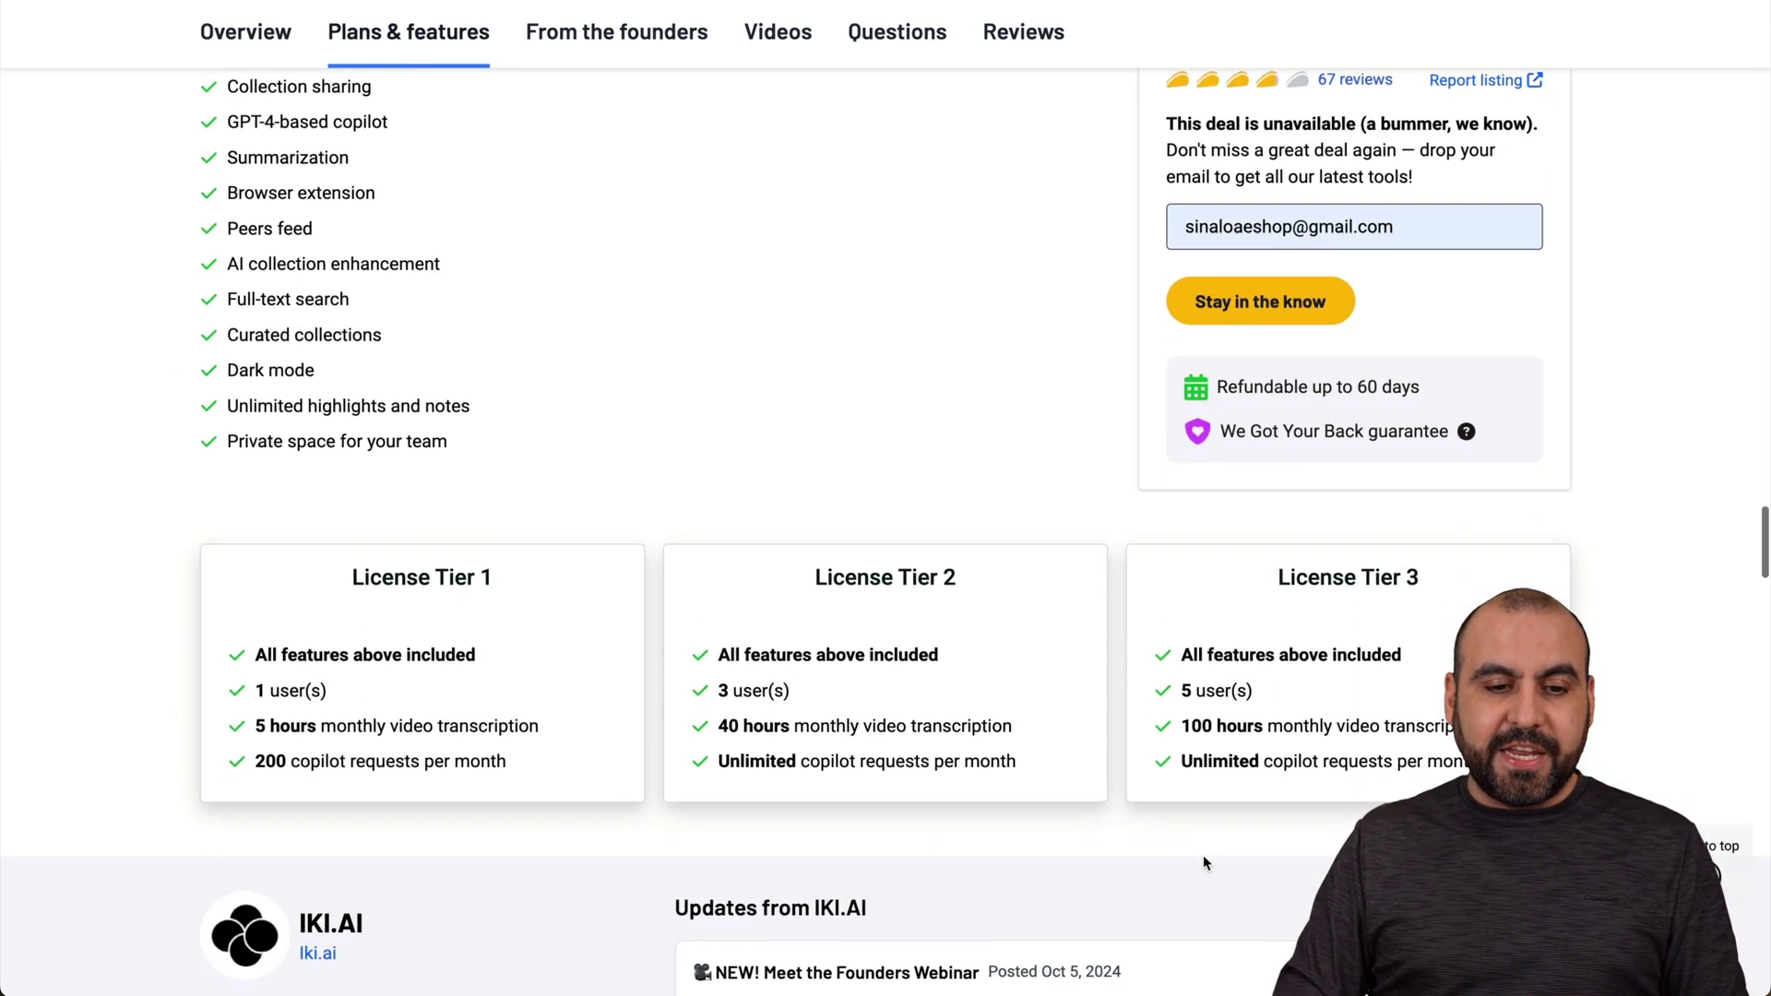
pyautogui.scroll(-2, 1202, 856)
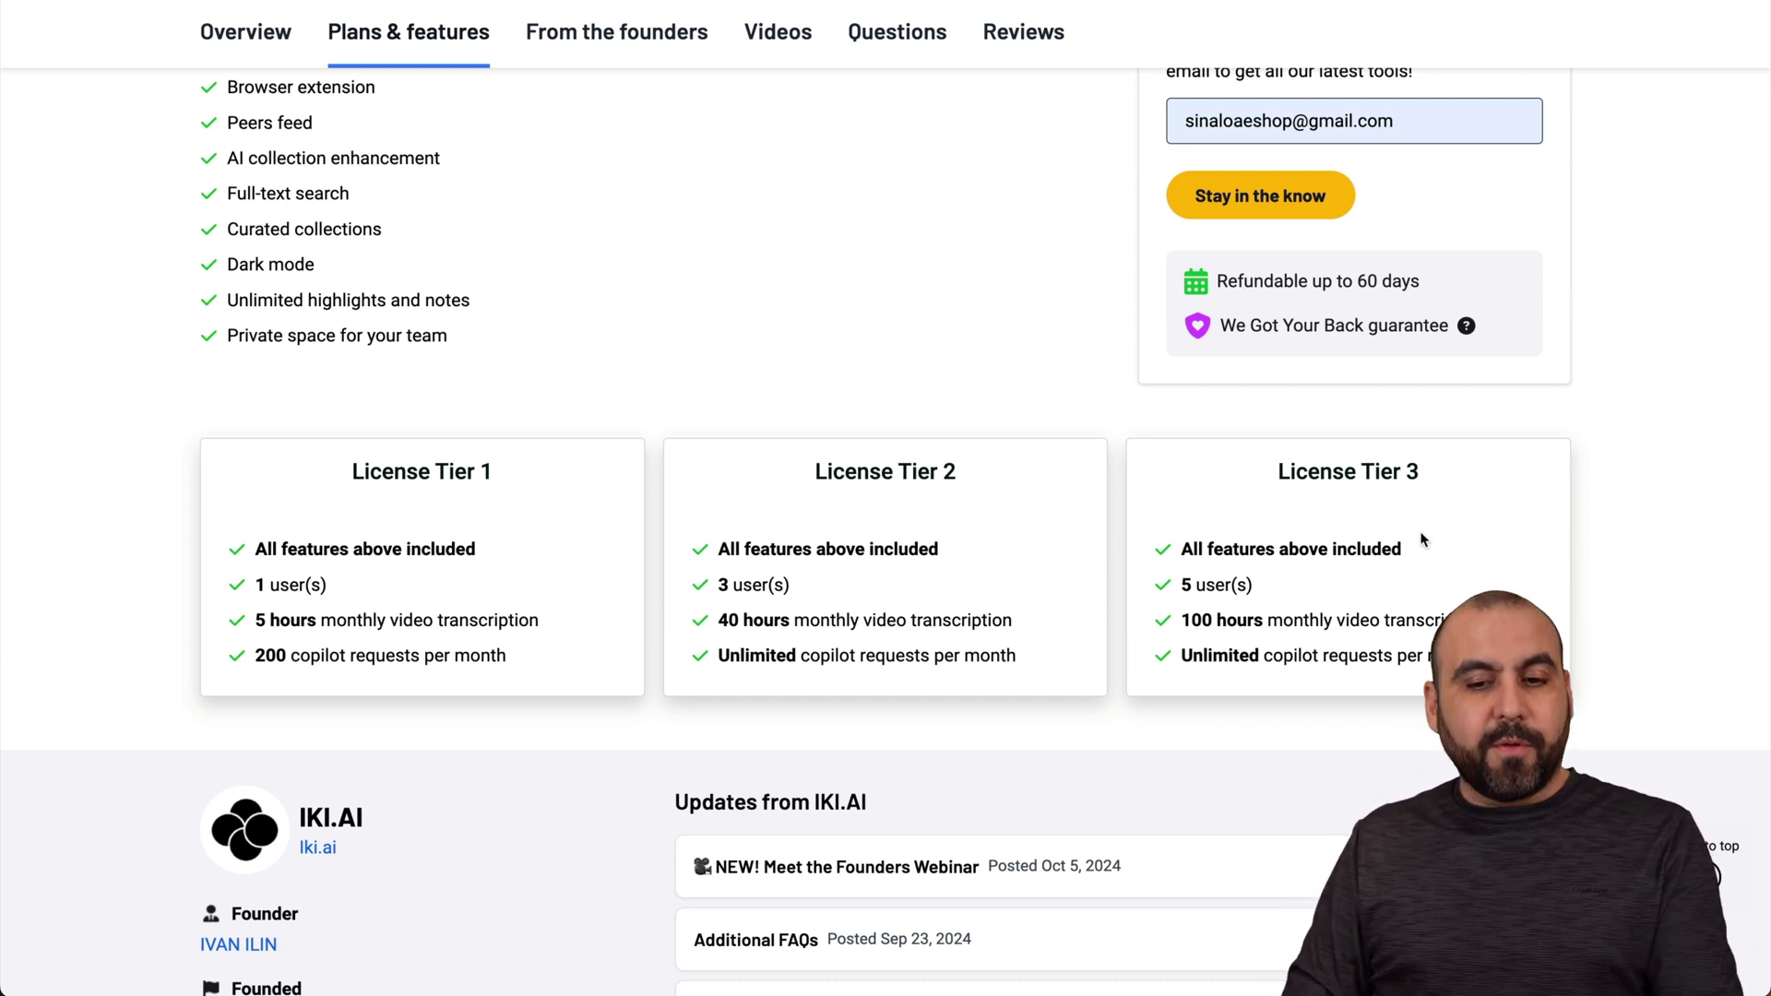
# Step: Highlight Tier 3's unlimited copilot requests line, then clear the highlight
pyautogui.moveTo(1182, 658); pyautogui.dragTo(1432, 660)
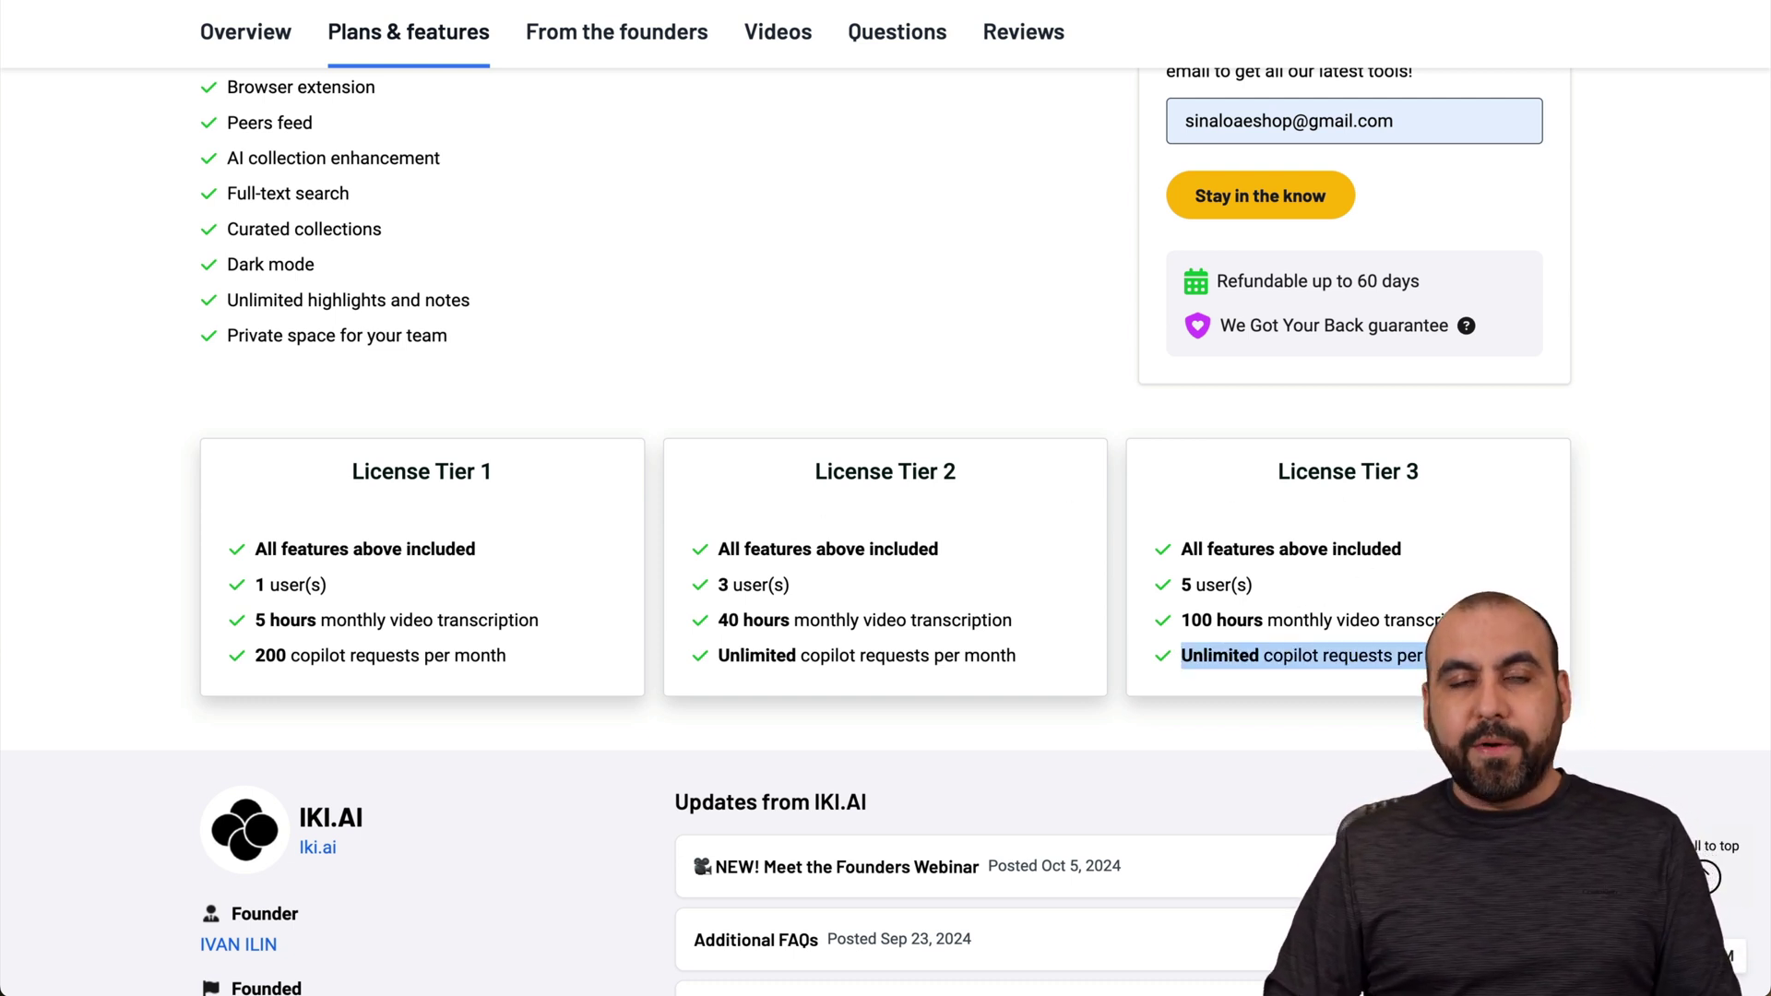
pyautogui.click(1432, 658)
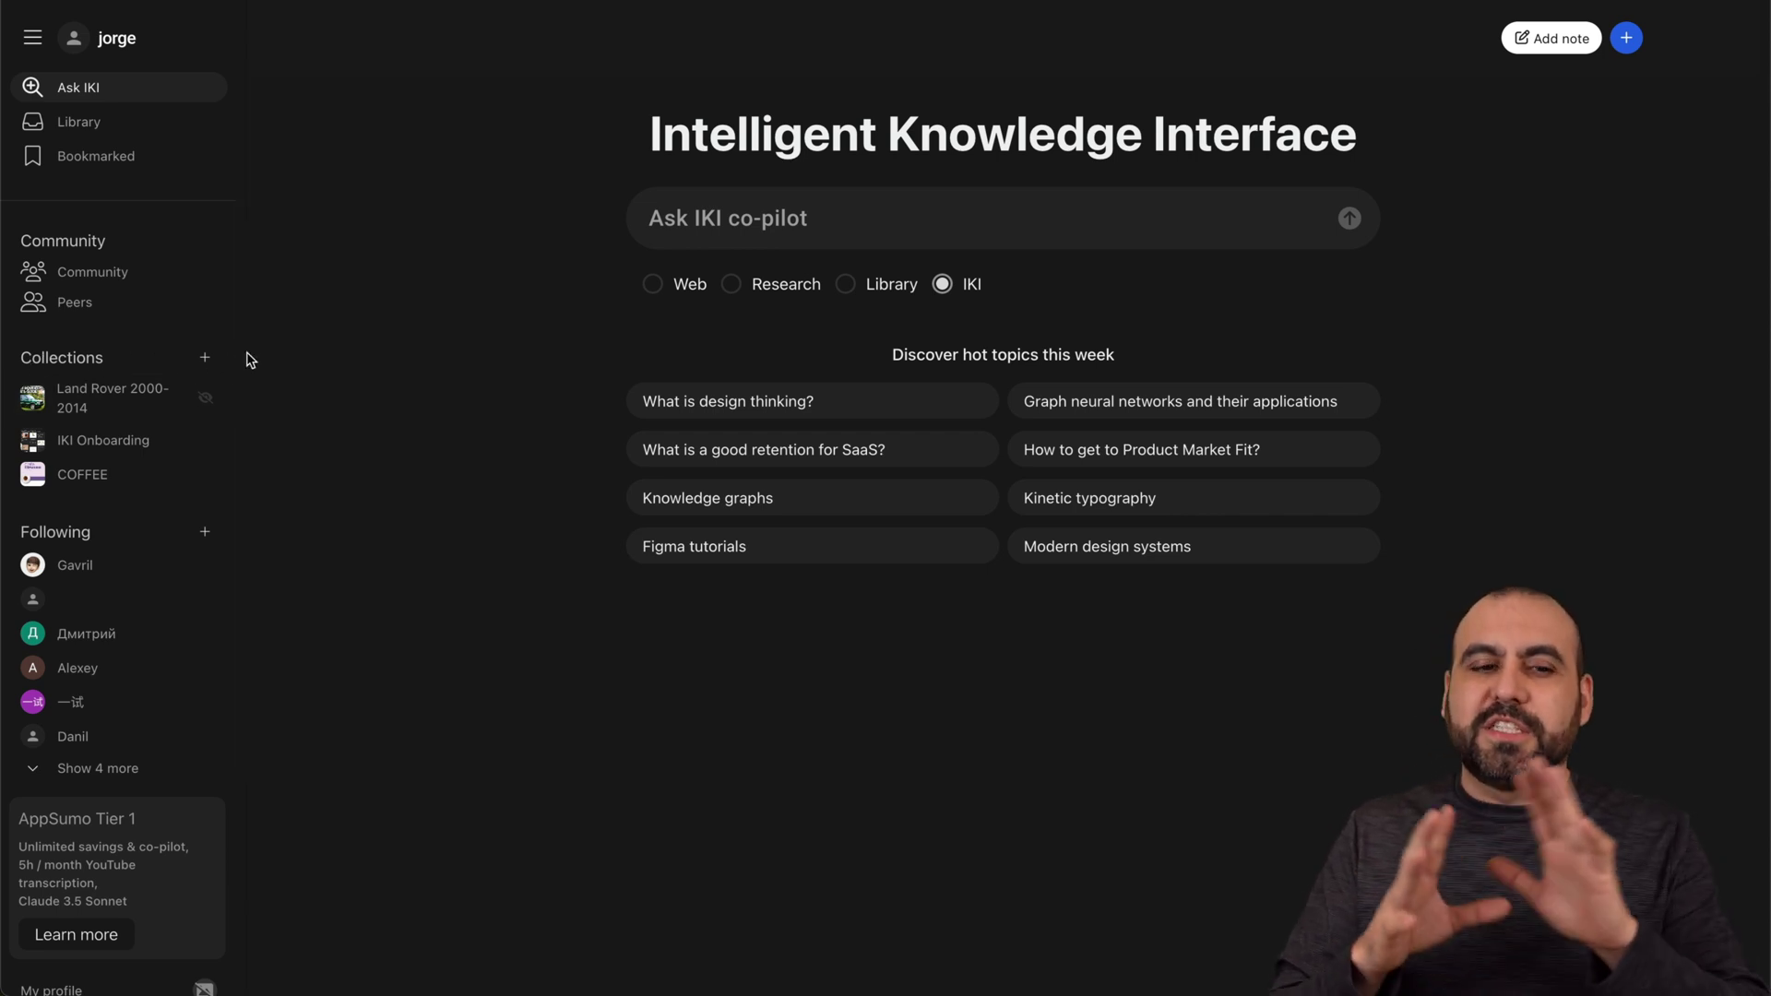
# Step: Open the Land Rover 2000-2014 collection from the Collections list in the sidebar
pyautogui.click(110, 398)
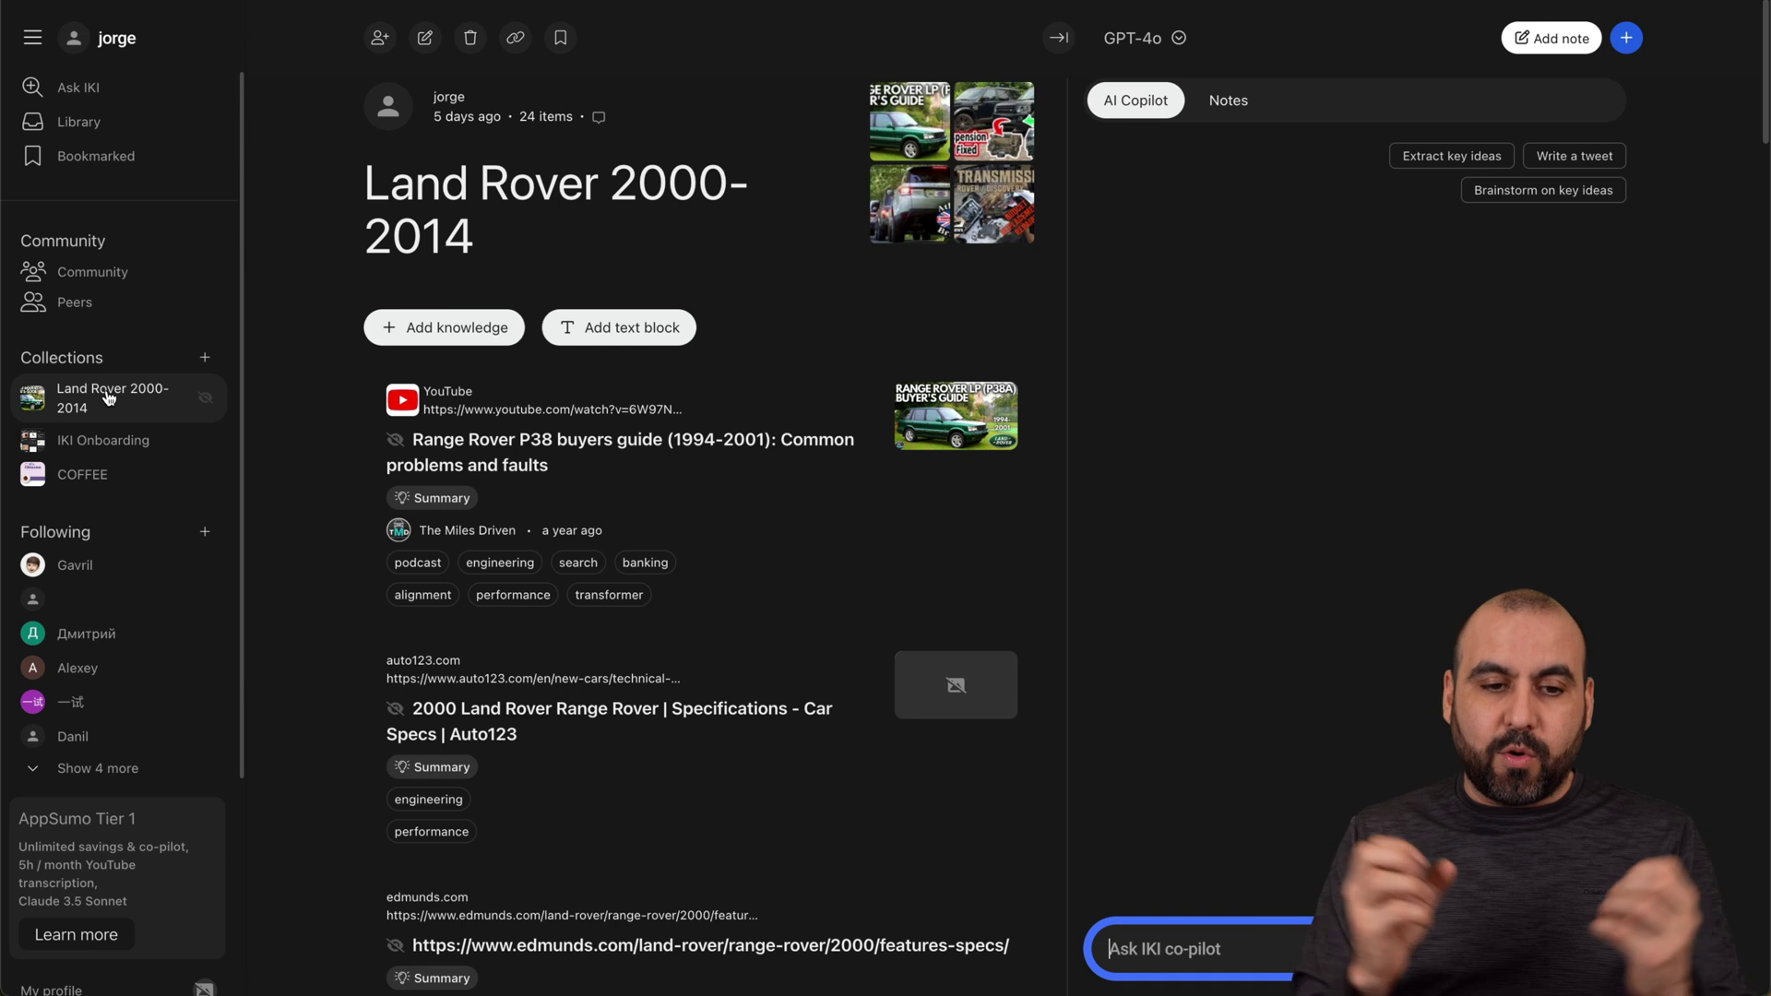
pyautogui.scroll(-3, 747, 665)
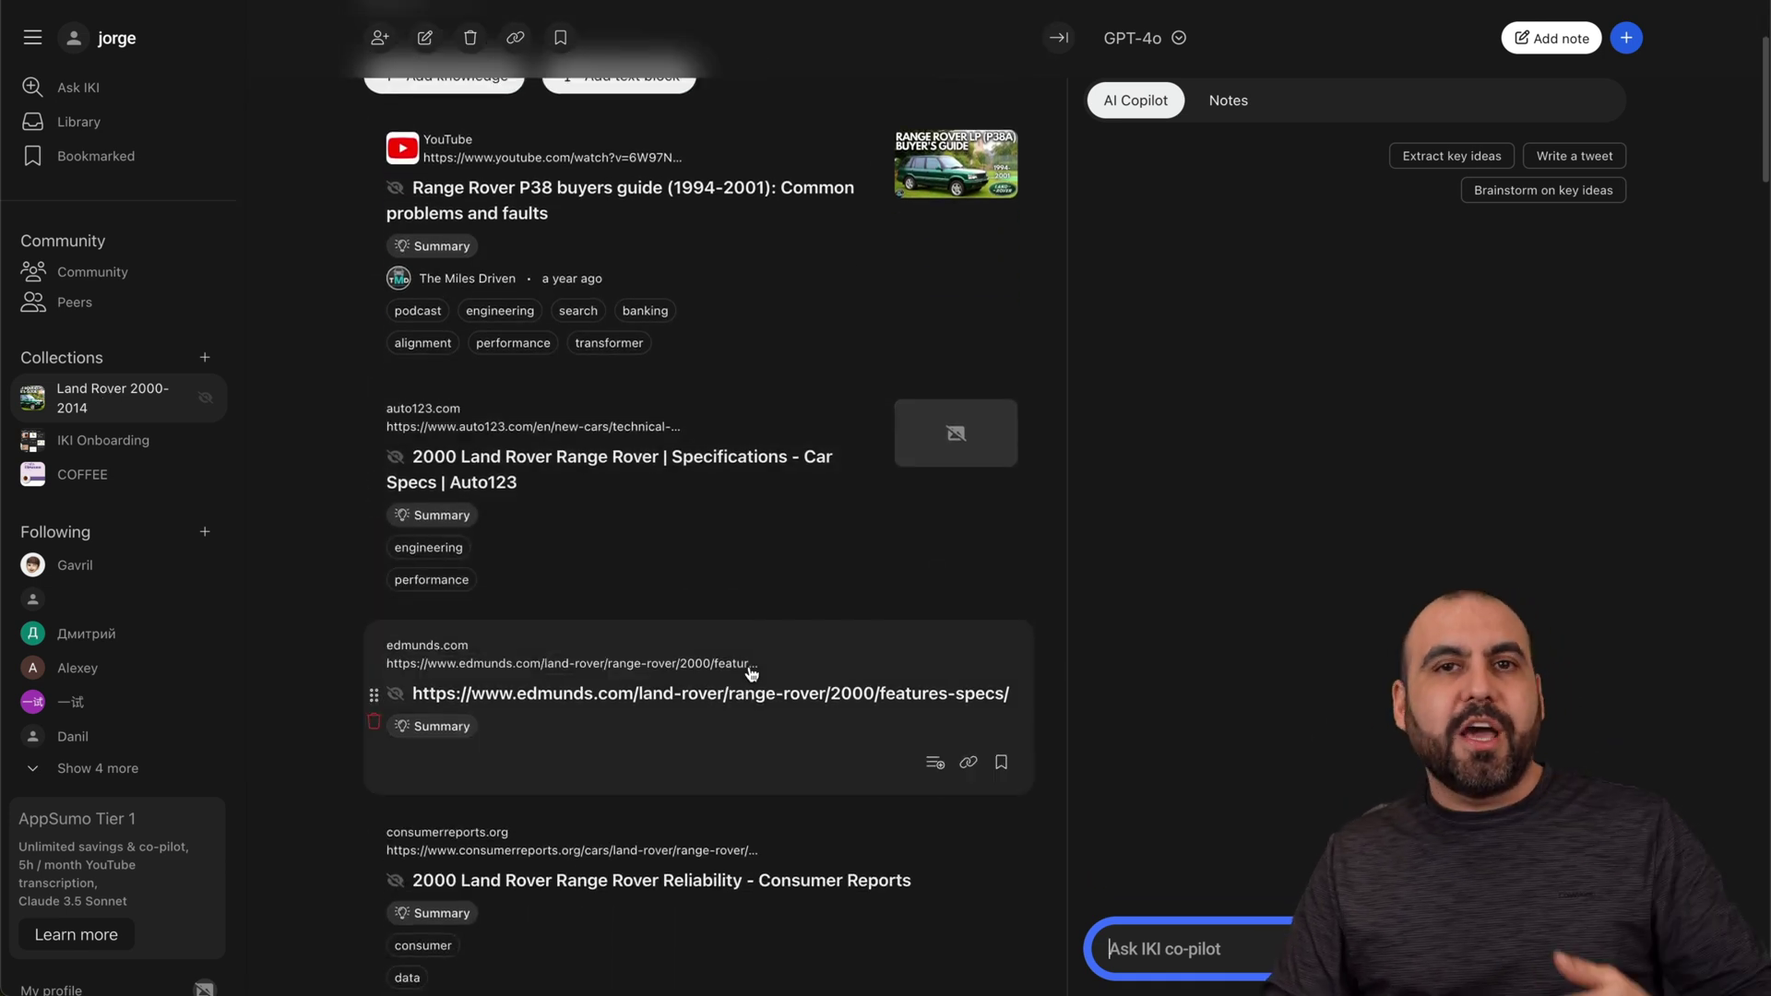
pyautogui.scroll(-8, 749, 672)
pyautogui.scroll(-3, 748, 671)
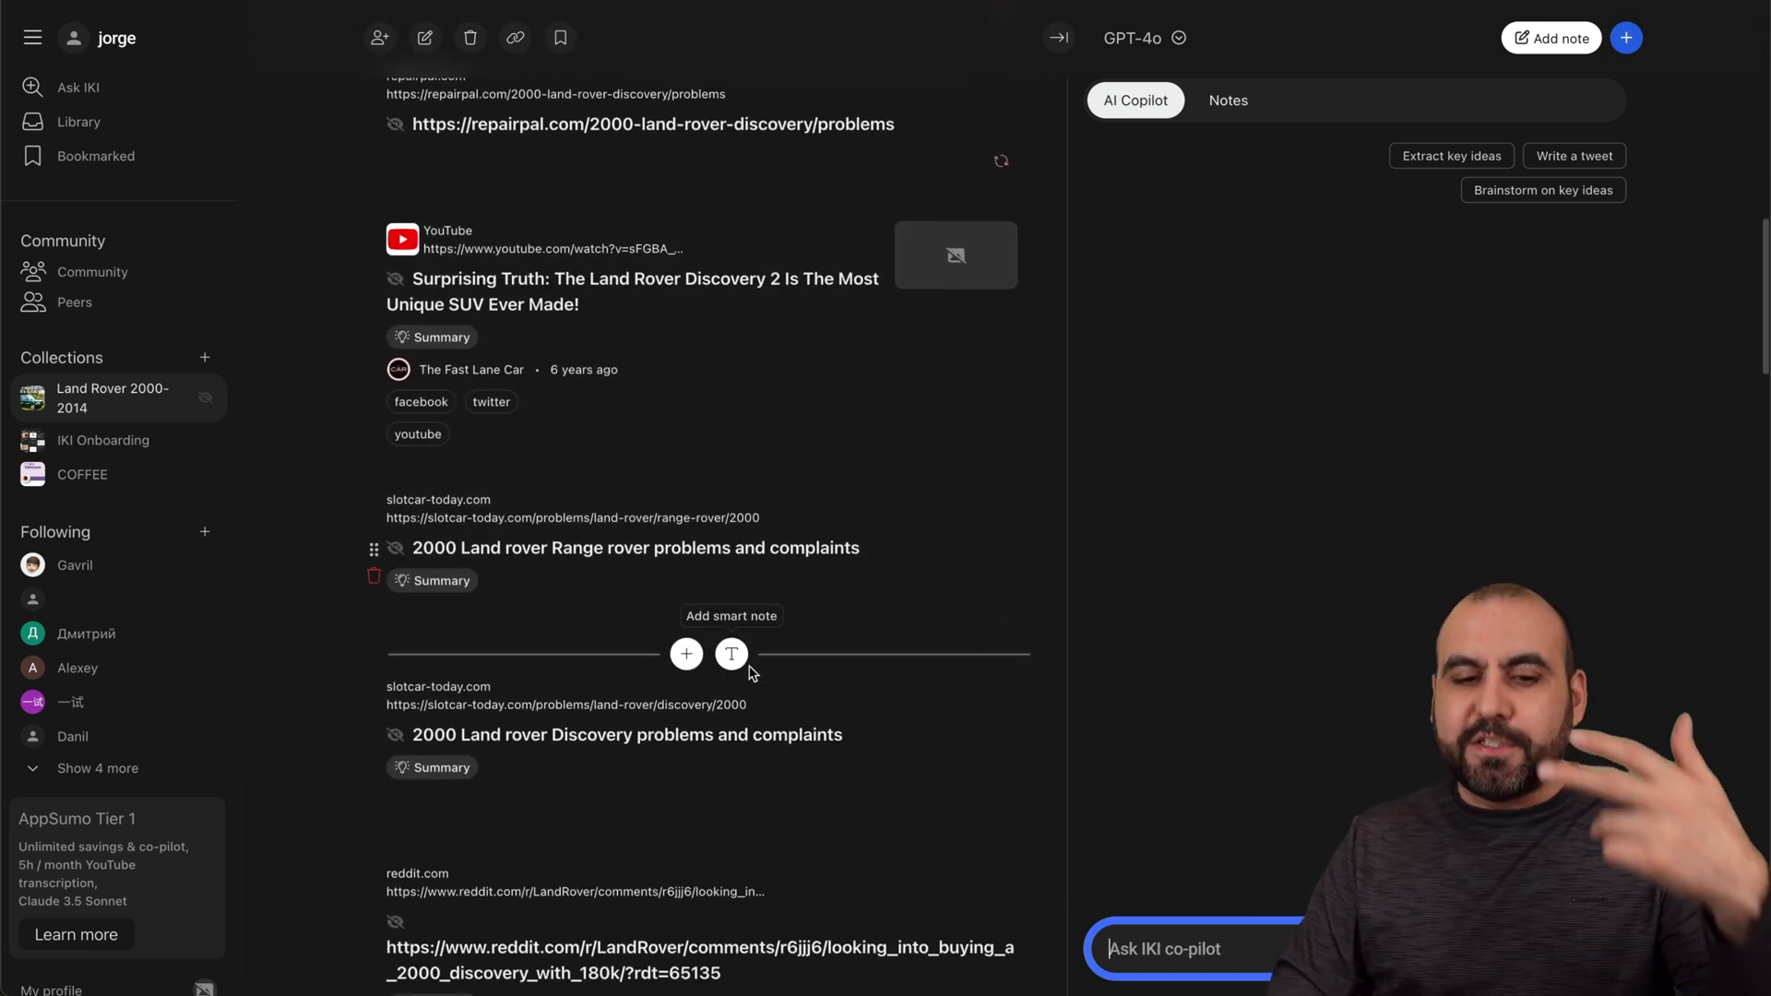
pyautogui.scroll(-5, 749, 672)
pyautogui.scroll(-4, 748, 671)
pyautogui.scroll(-3, 749, 671)
pyautogui.moveTo(698, 533)
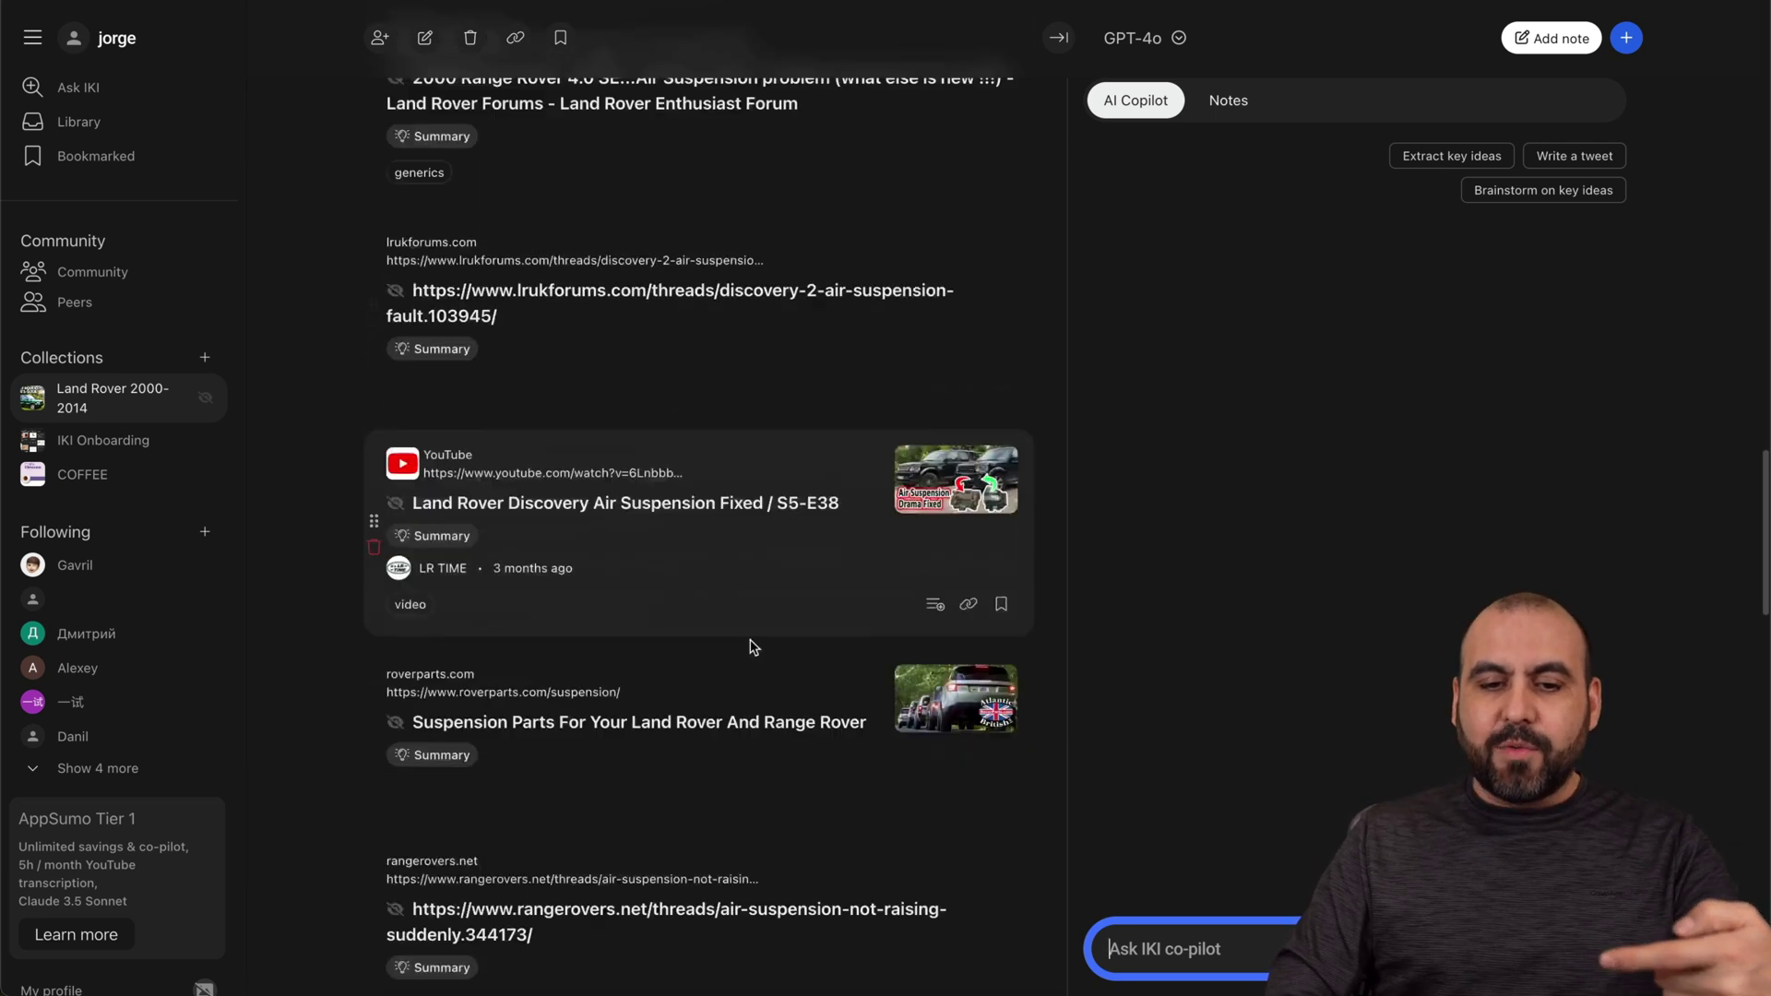
pyautogui.scroll(-3, 749, 672)
pyautogui.scroll(-4, 749, 671)
pyautogui.scroll(10, 751, 645)
pyautogui.scroll(10, 751, 647)
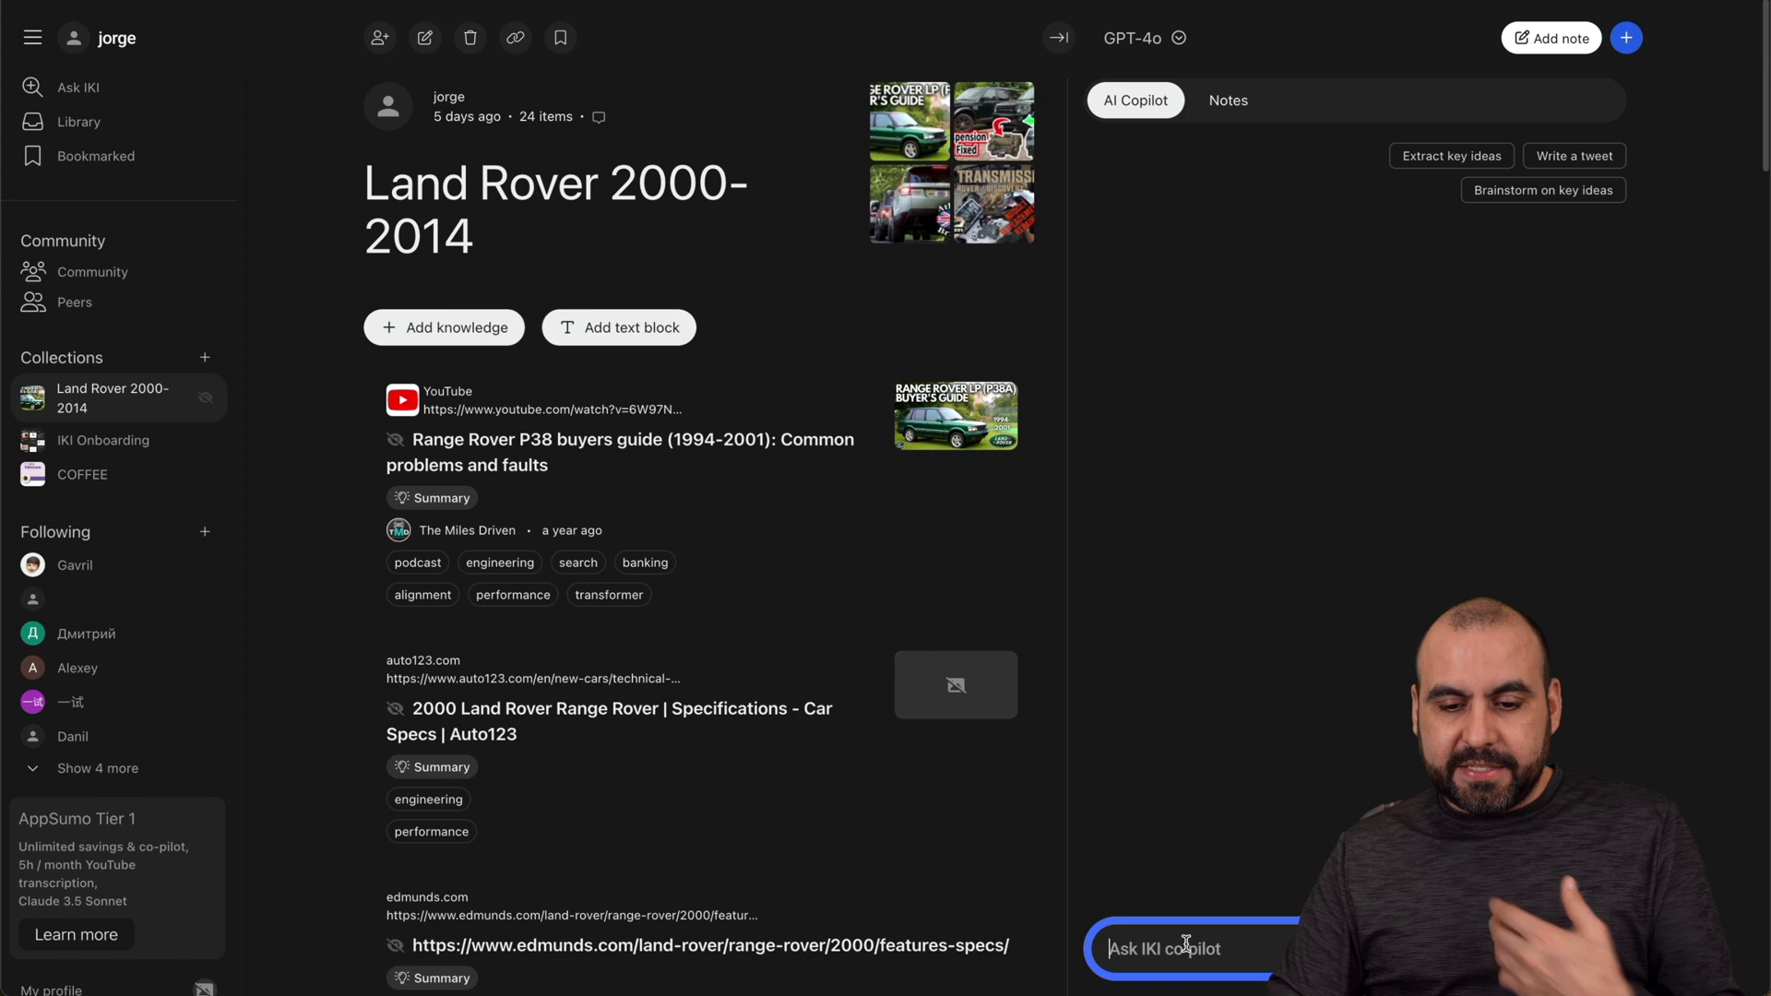
pyautogui.write('how')
# Step: Send 'how to repair a transmission?' to the copilot, glance at Notes, and return to the answer
pyautogui.press('Return')
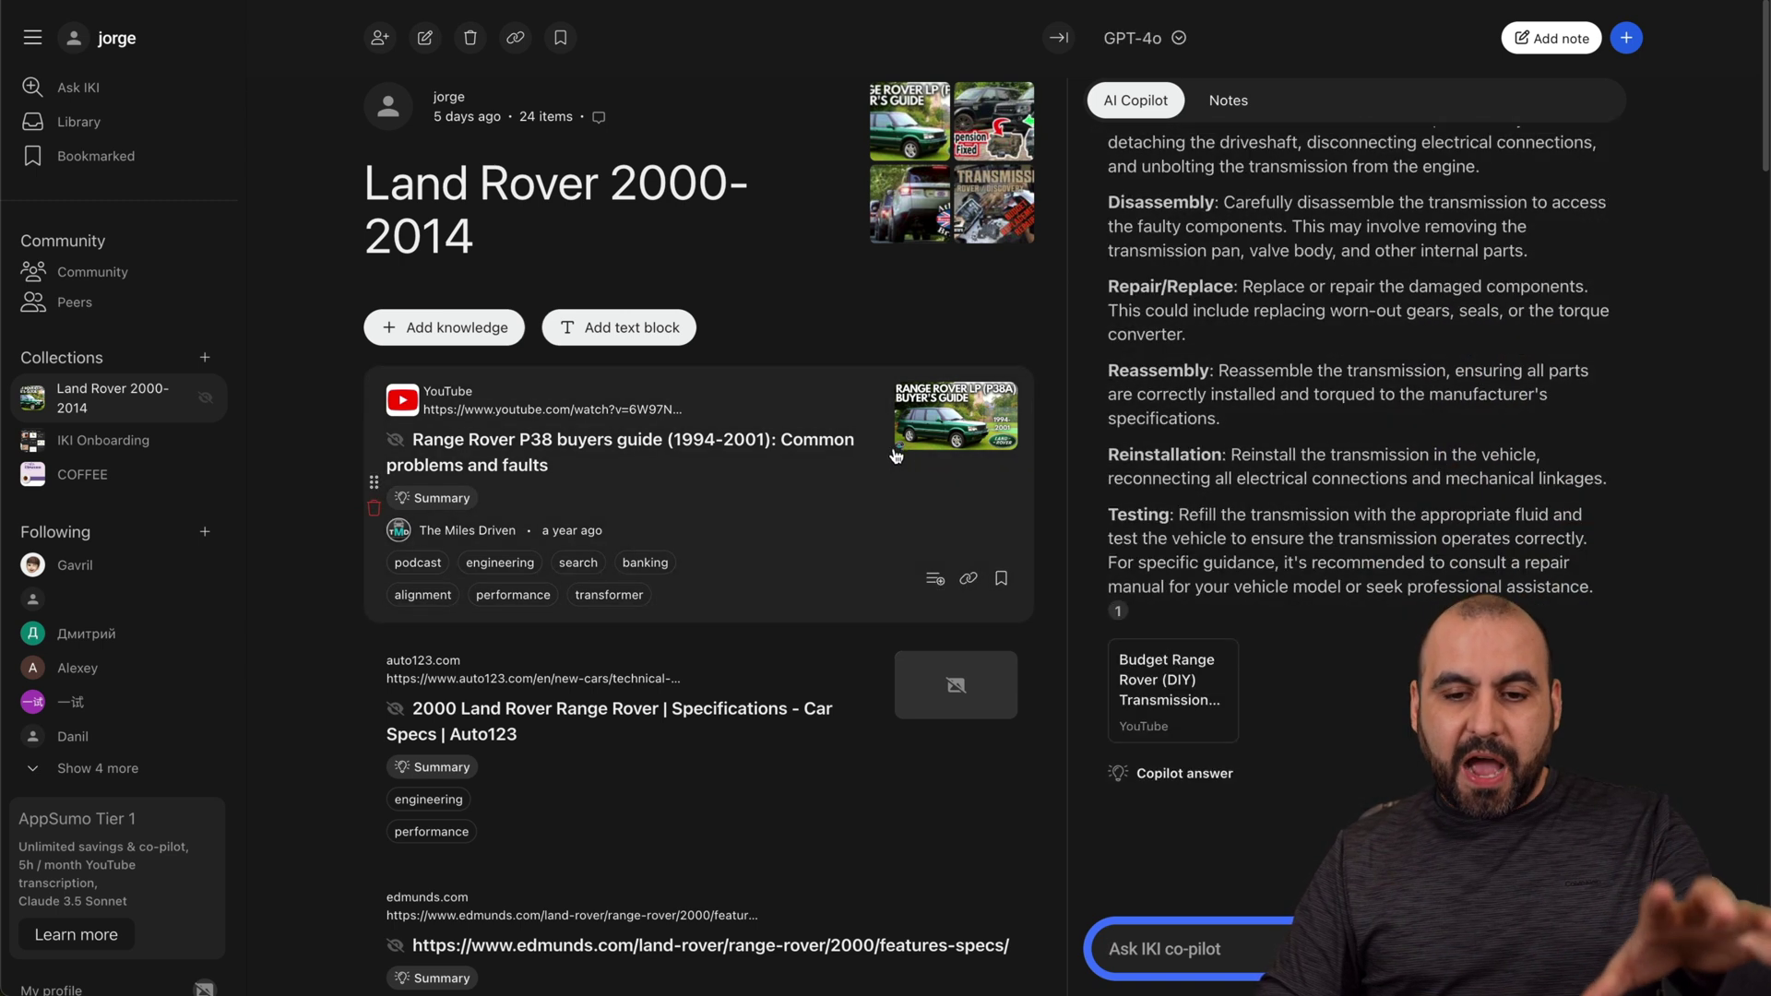
pyautogui.scroll(3, 1326, 471)
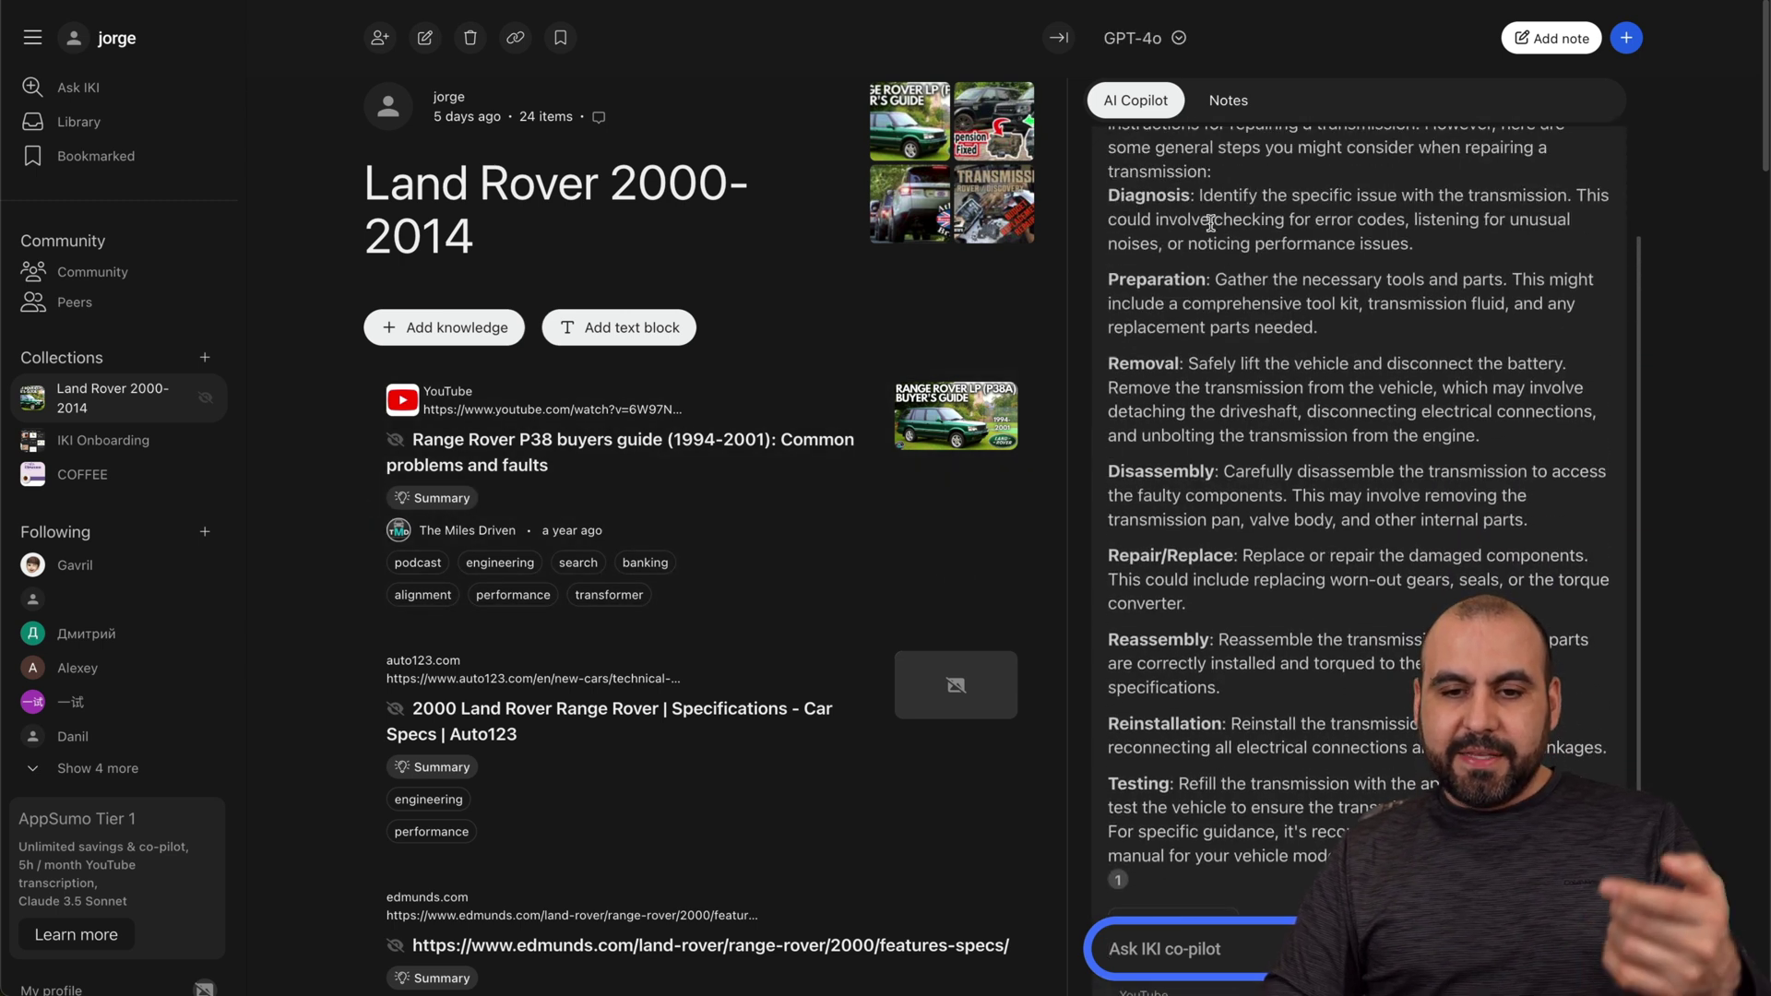
pyautogui.scroll(3, 1326, 471)
pyautogui.scroll(-4, 1262, 638)
pyautogui.scroll(-3, 1262, 636)
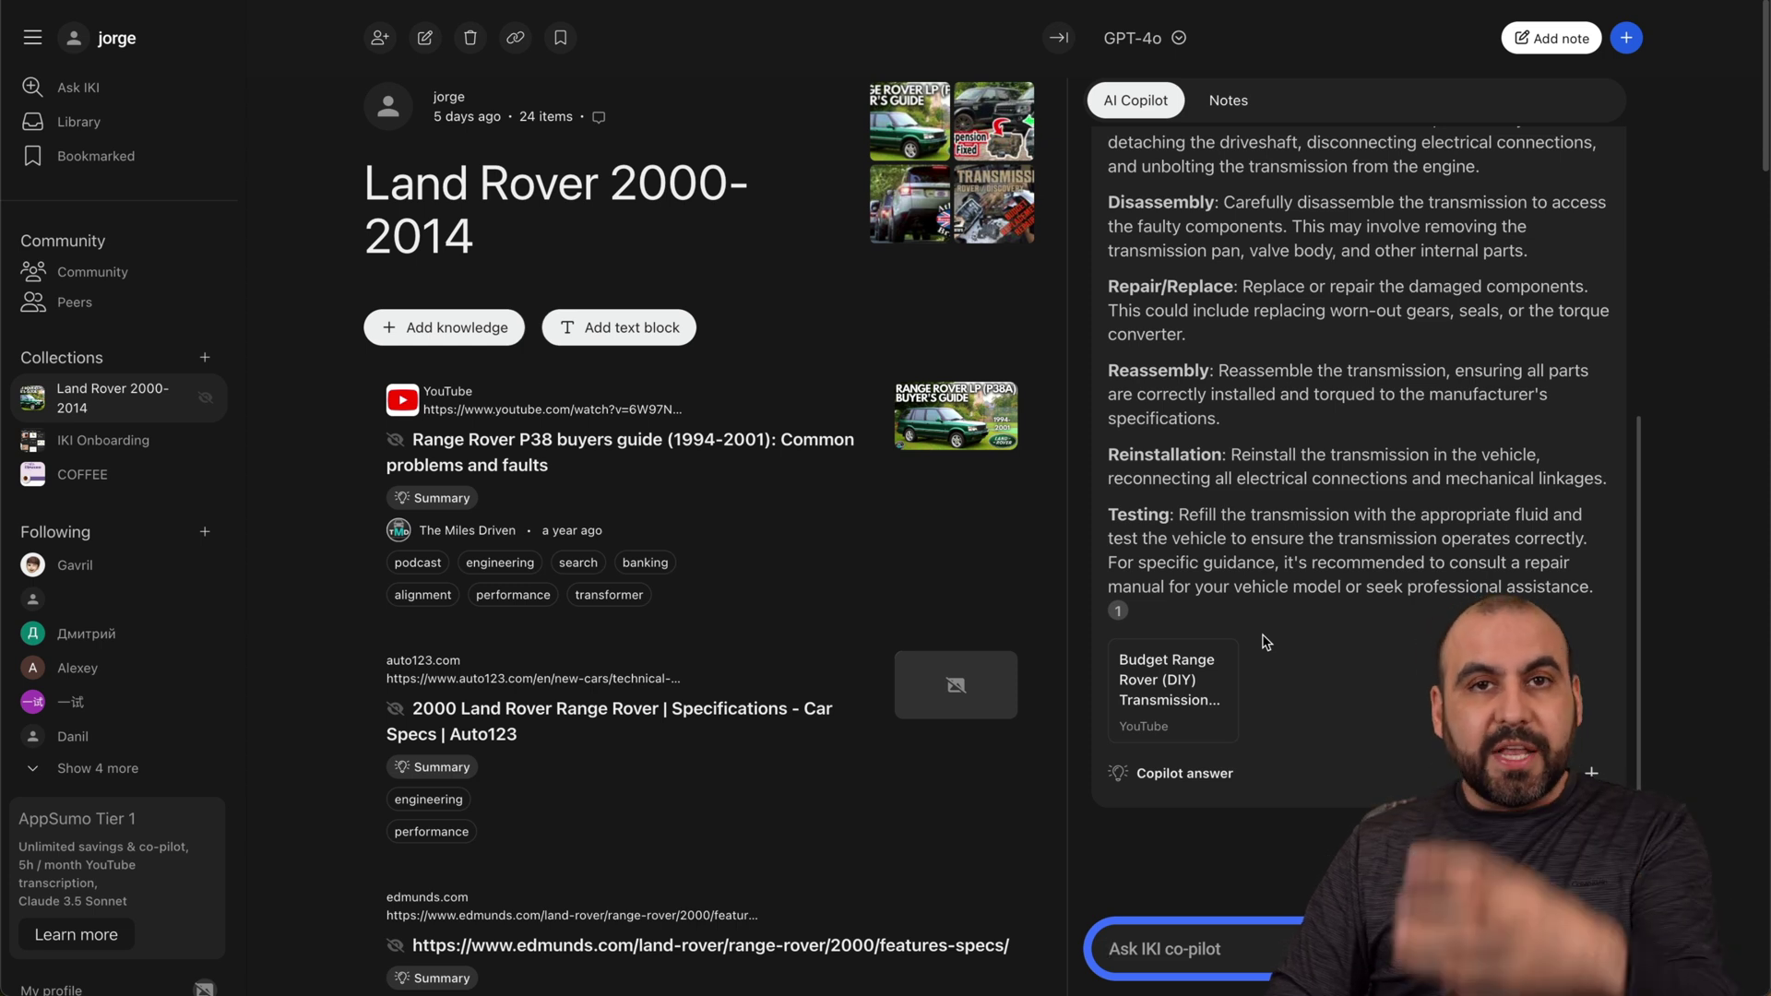
pyautogui.scroll(-3, 809, 588)
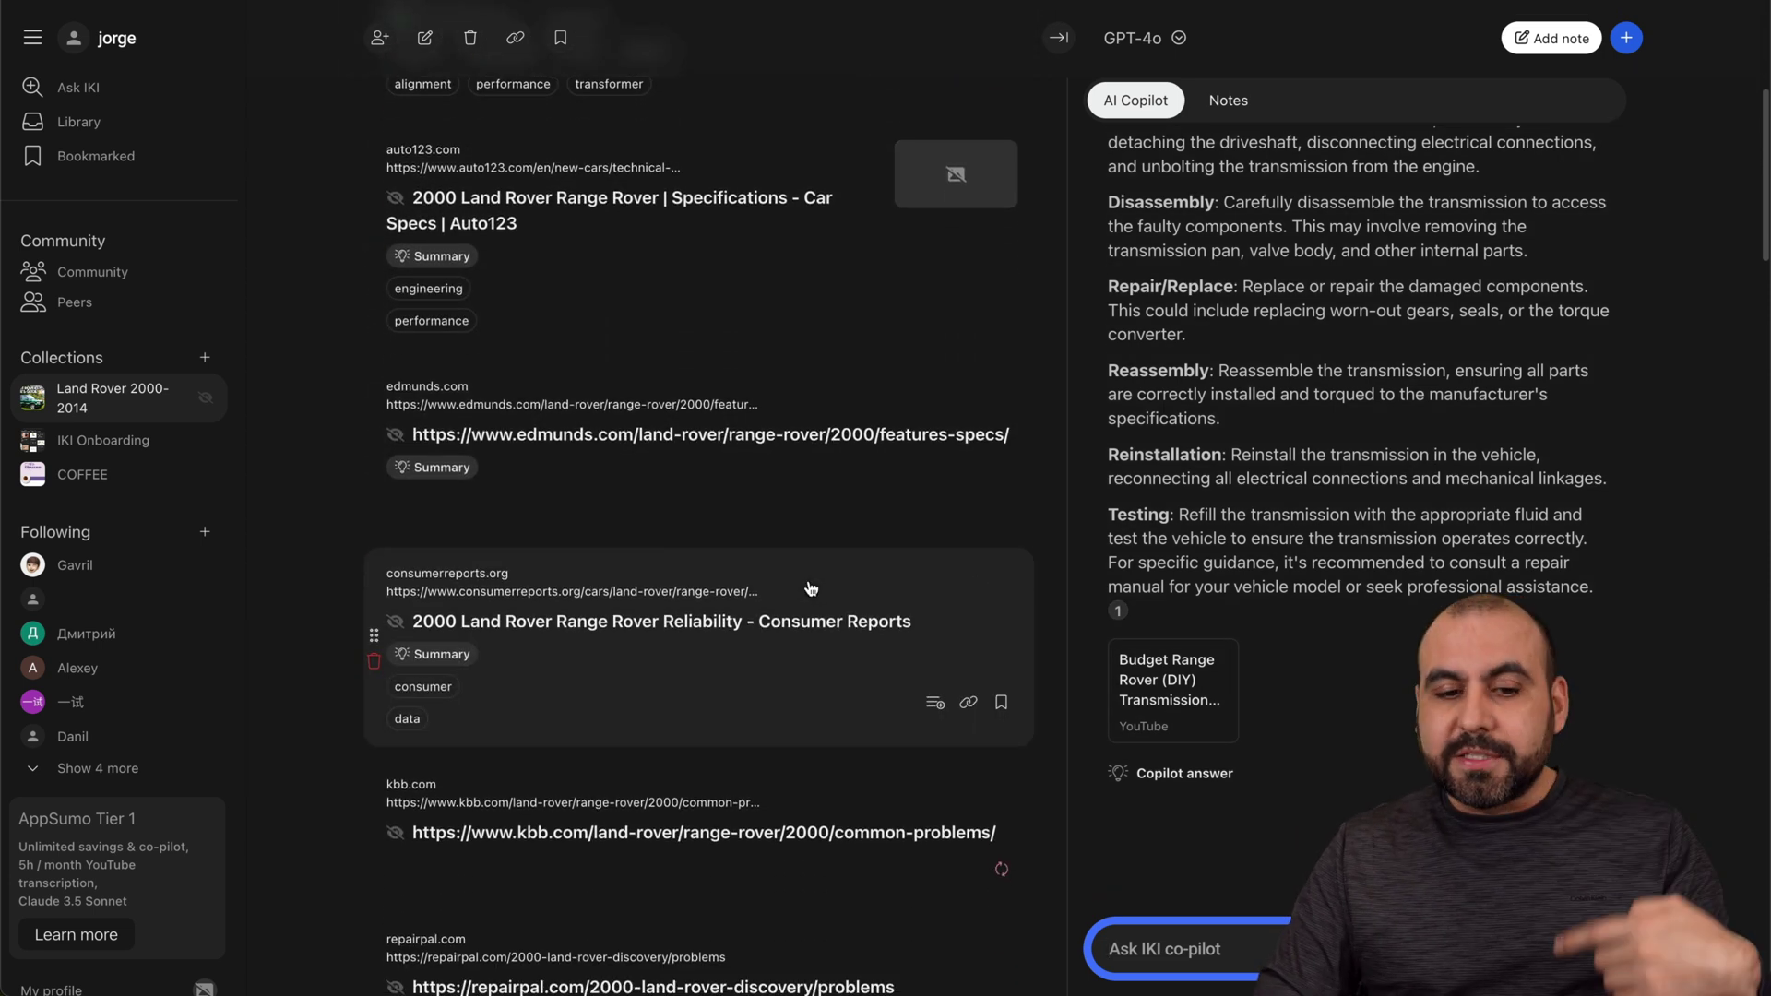
pyautogui.scroll(-3, 810, 586)
pyautogui.scroll(-3, 809, 587)
pyautogui.scroll(-3, 809, 587)
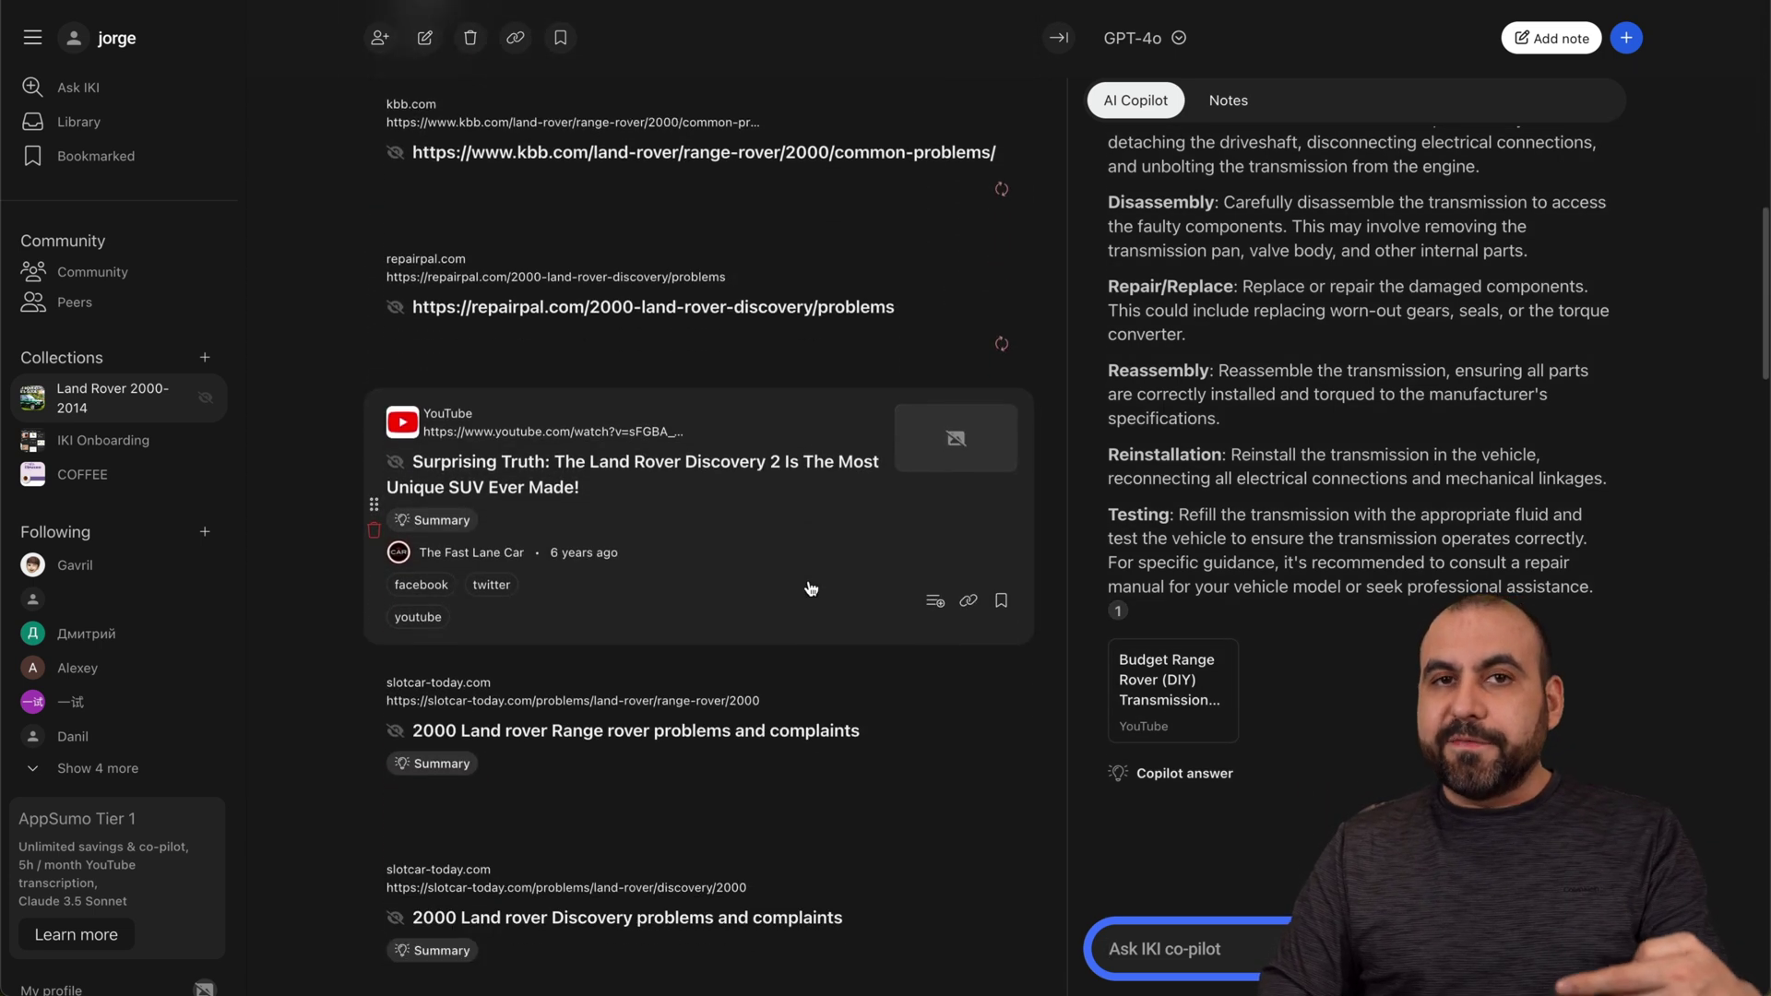
pyautogui.scroll(-2, 810, 588)
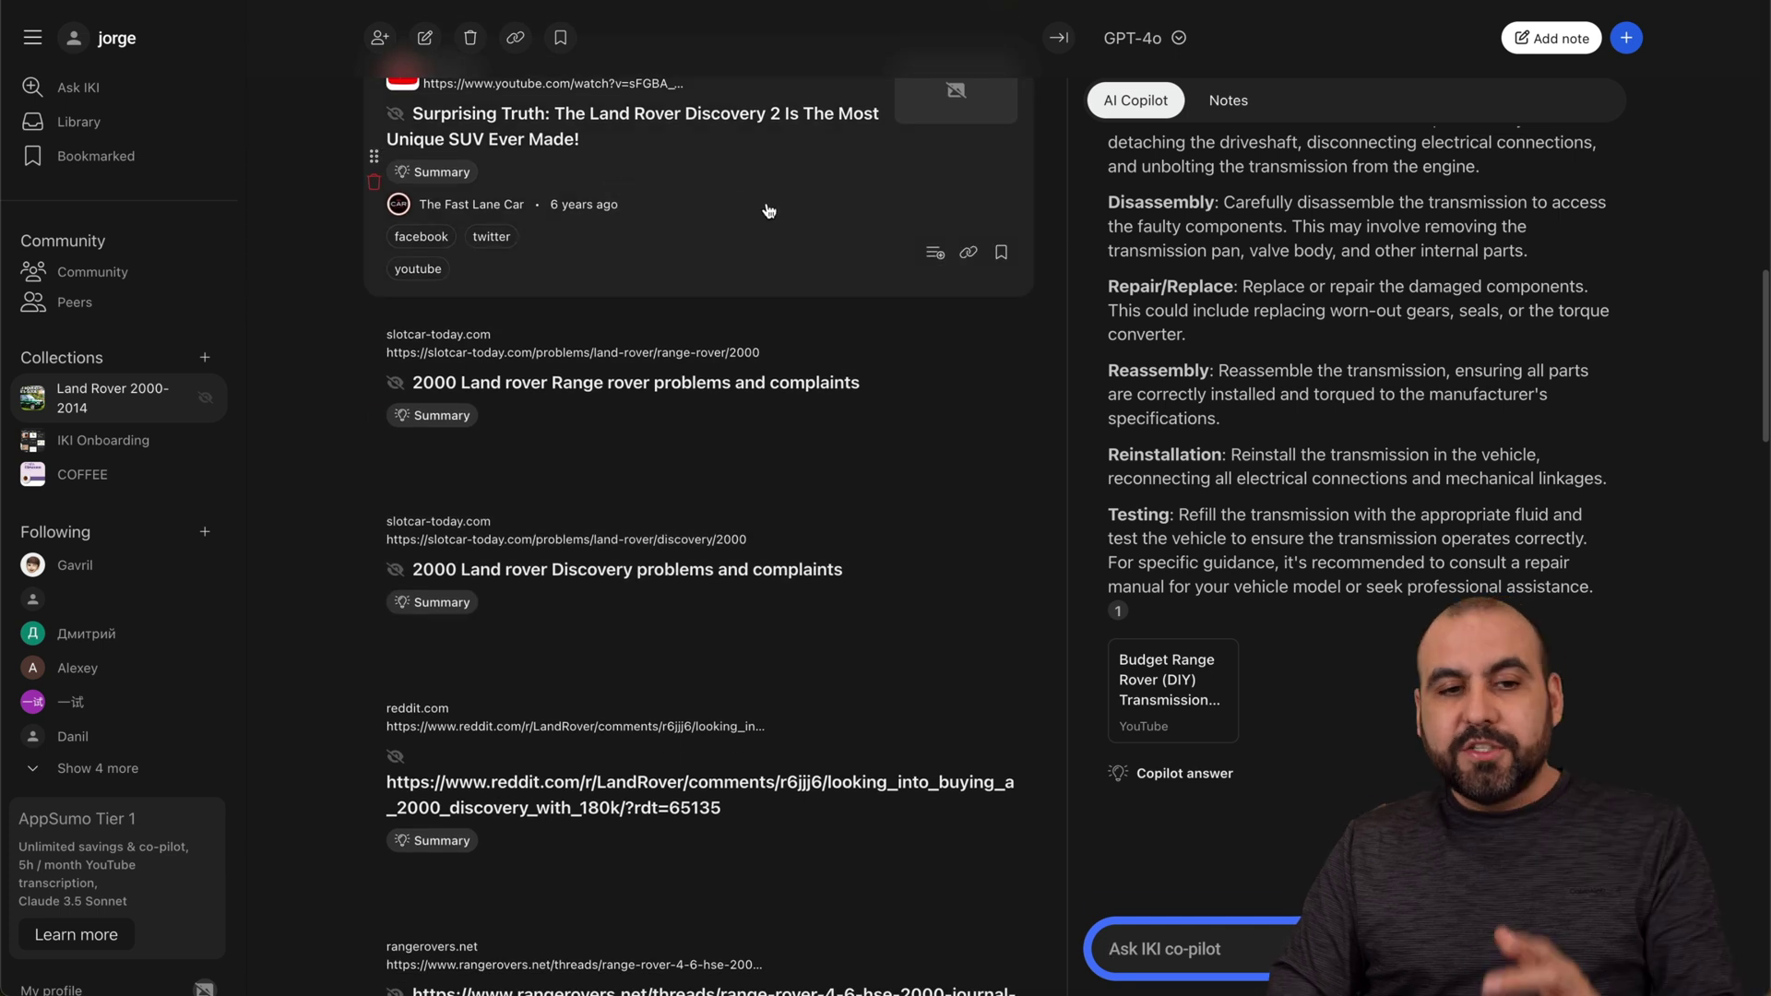
pyautogui.scroll(-2, 770, 211)
pyautogui.scroll(-3, 747, 277)
pyautogui.scroll(-1, 737, 351)
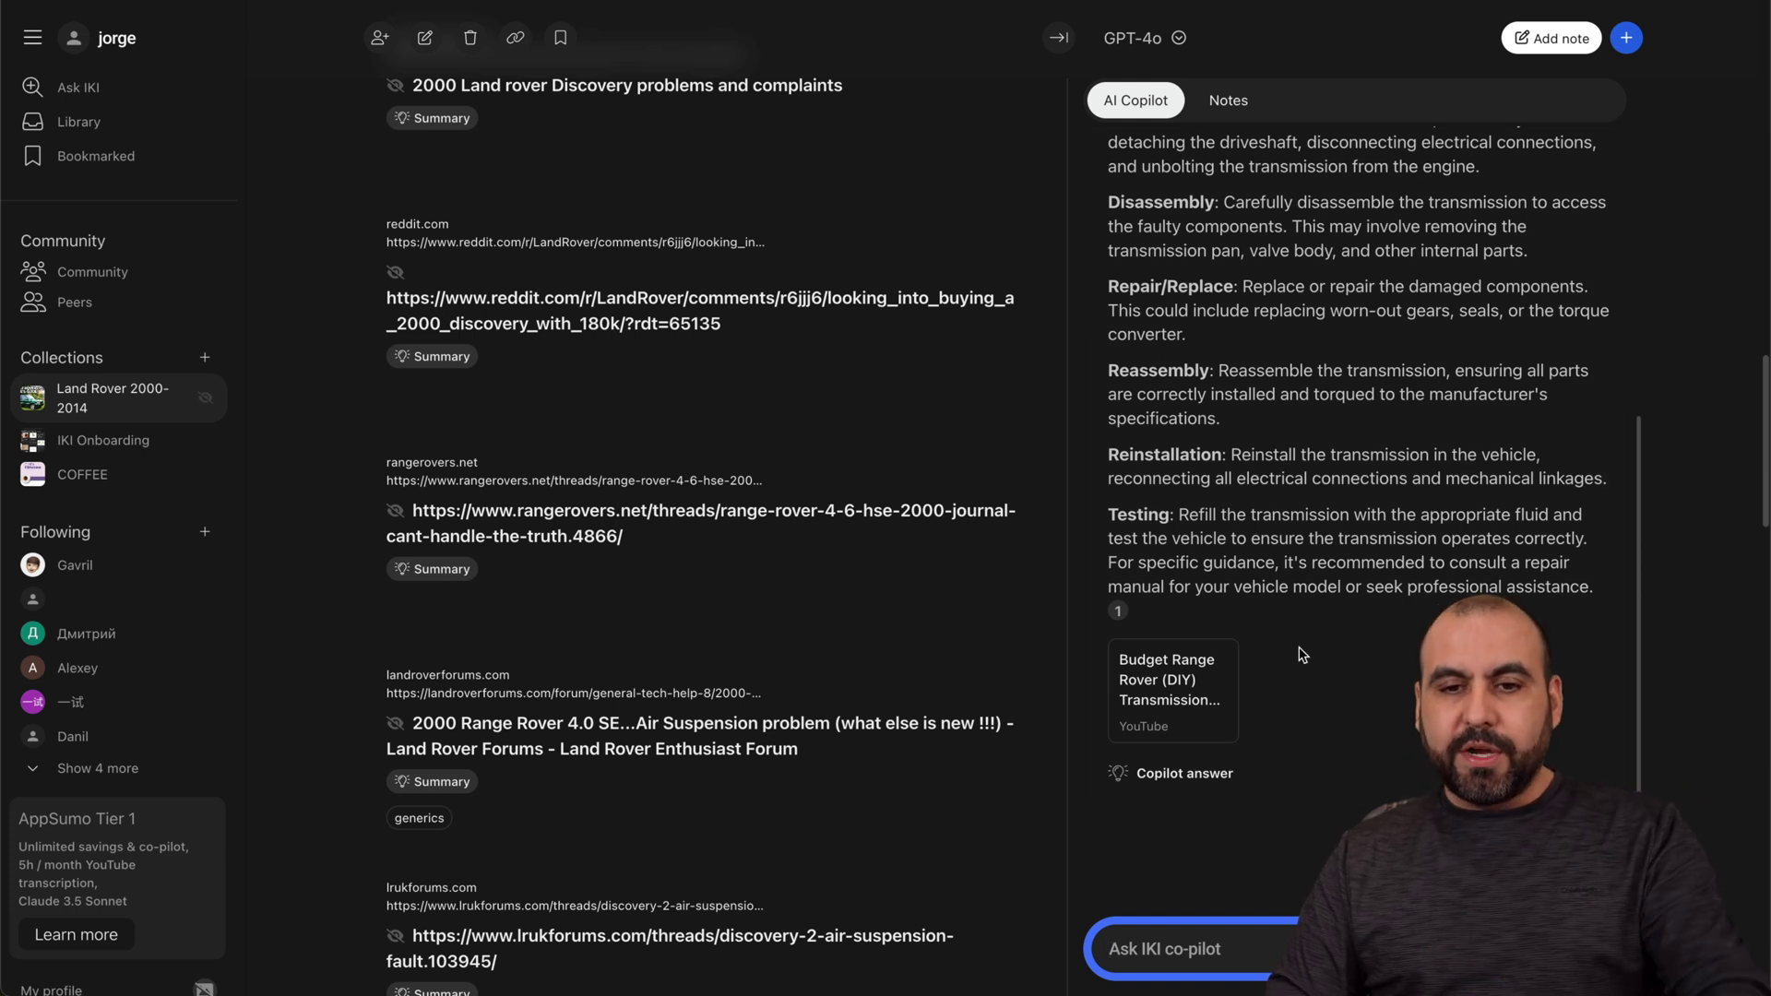
pyautogui.click(1228, 100)
pyautogui.click(1135, 101)
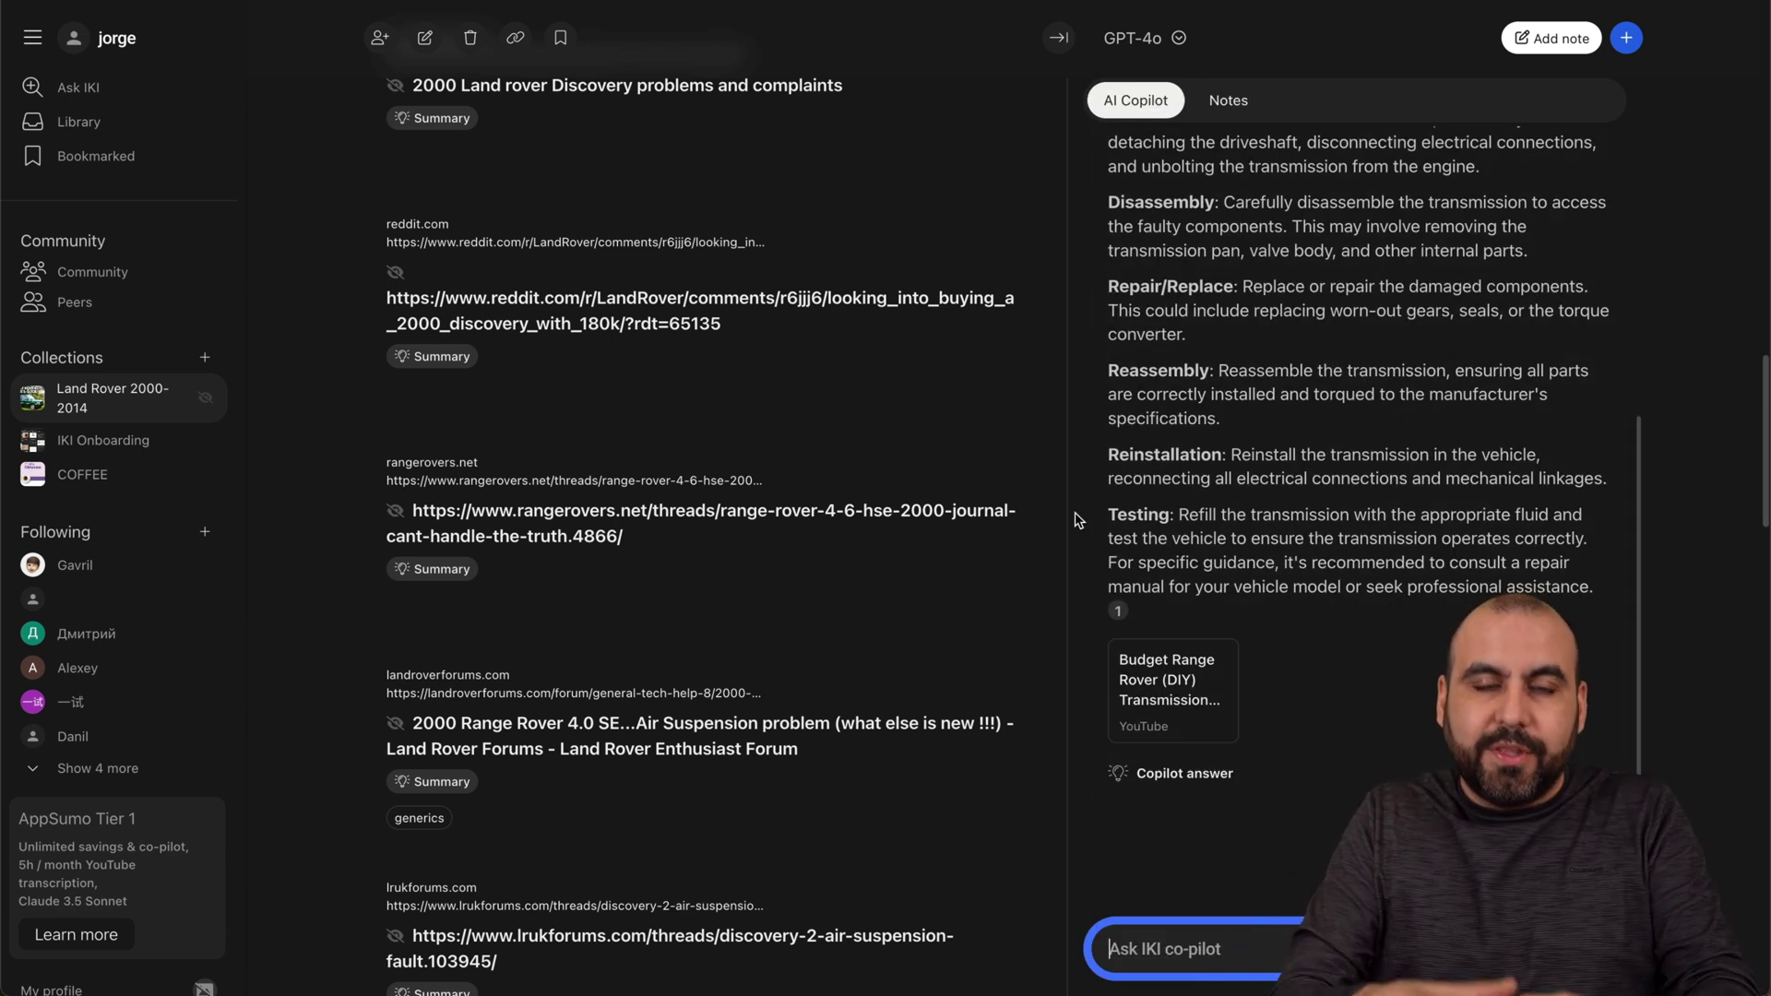
pyautogui.scroll(10, 719, 526)
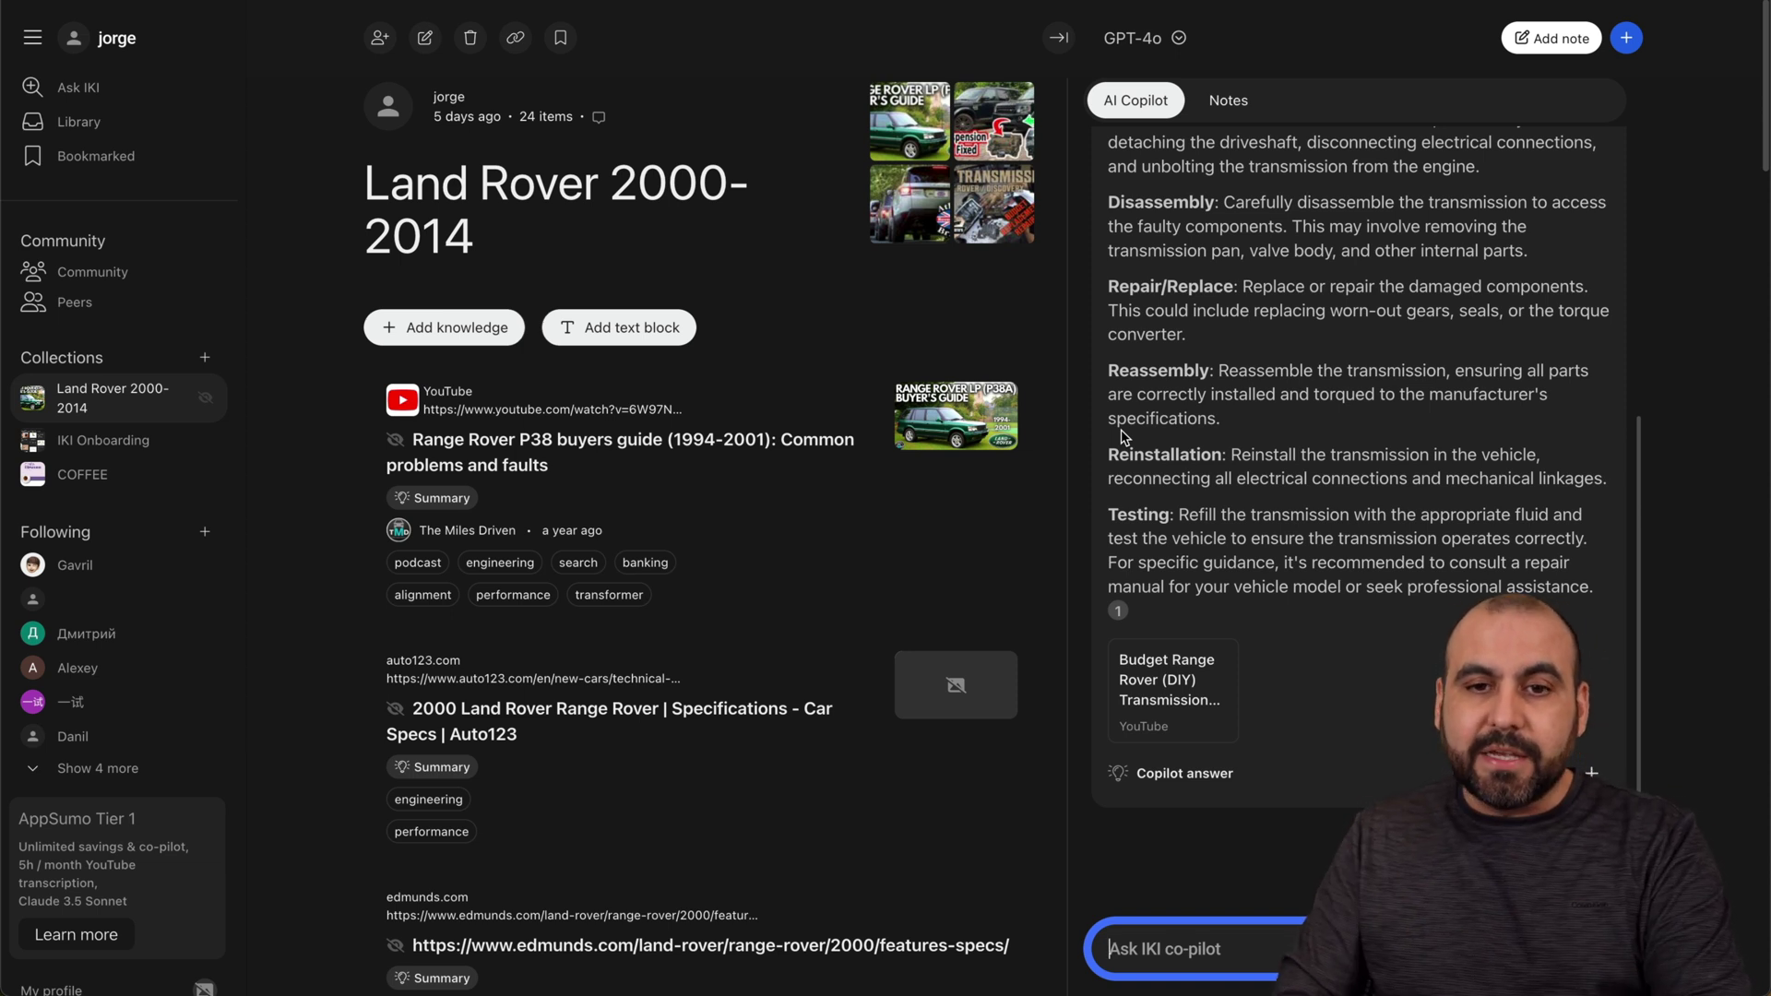
pyautogui.scroll(8, 1261, 478)
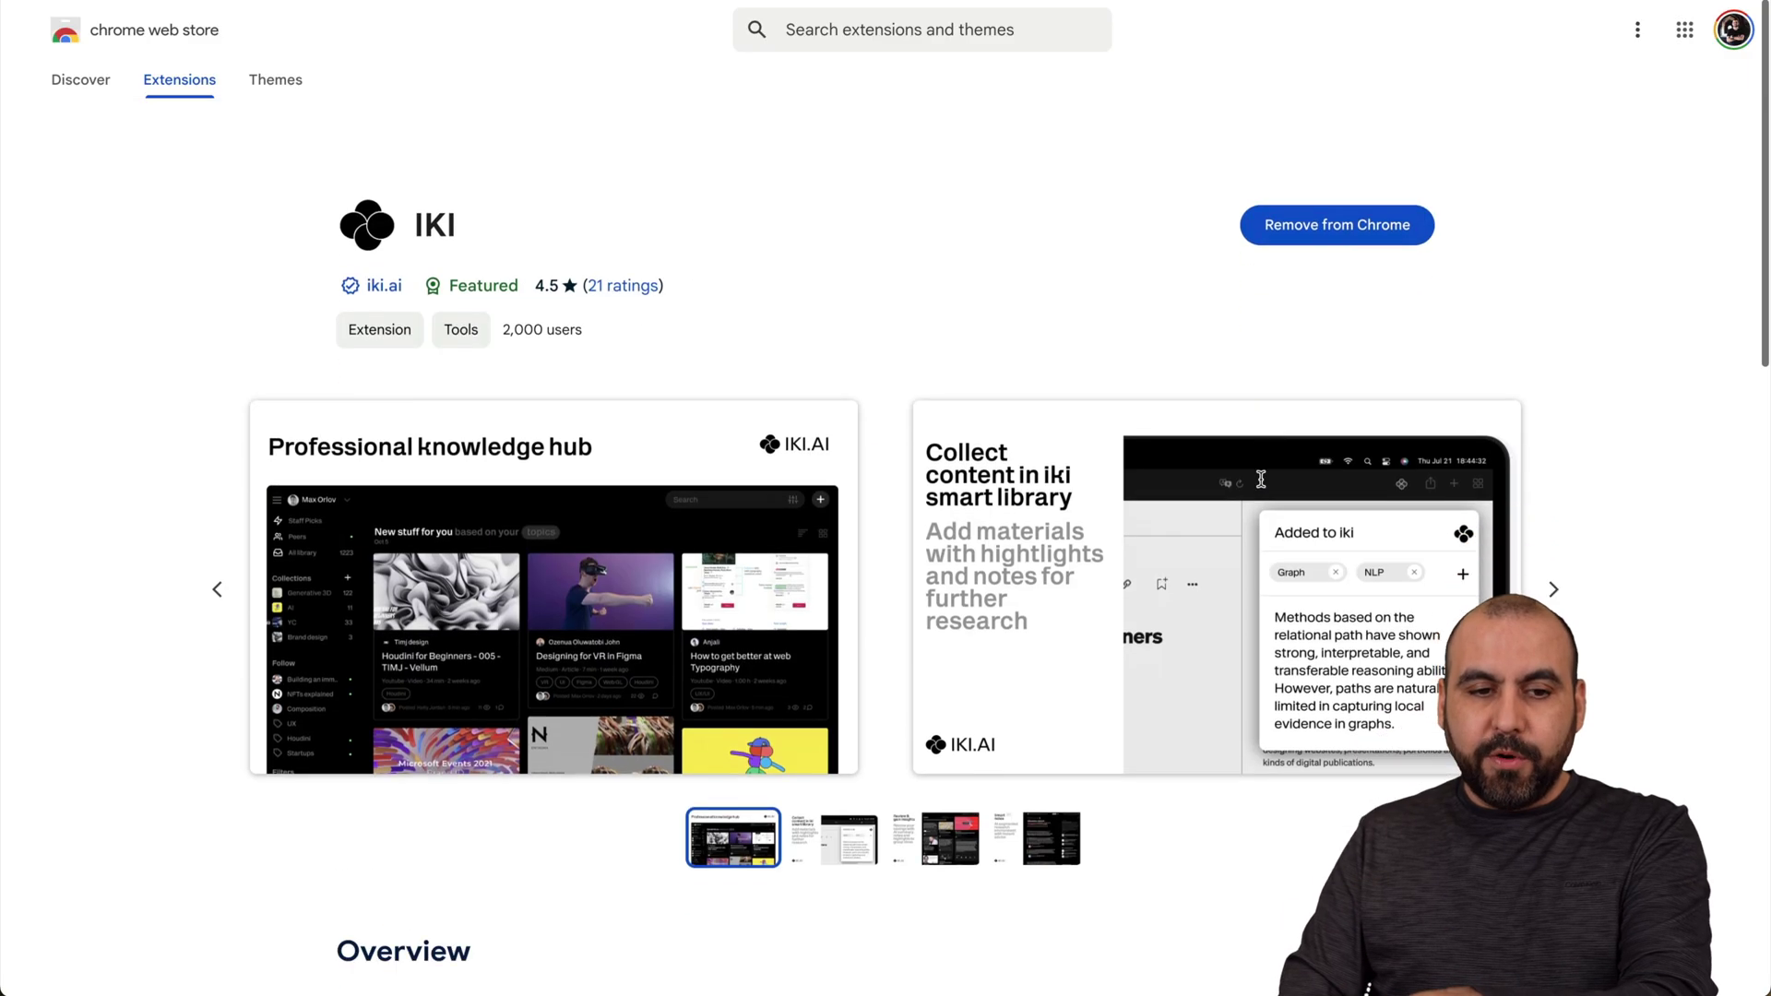
pyautogui.scroll(-1, 1259, 477)
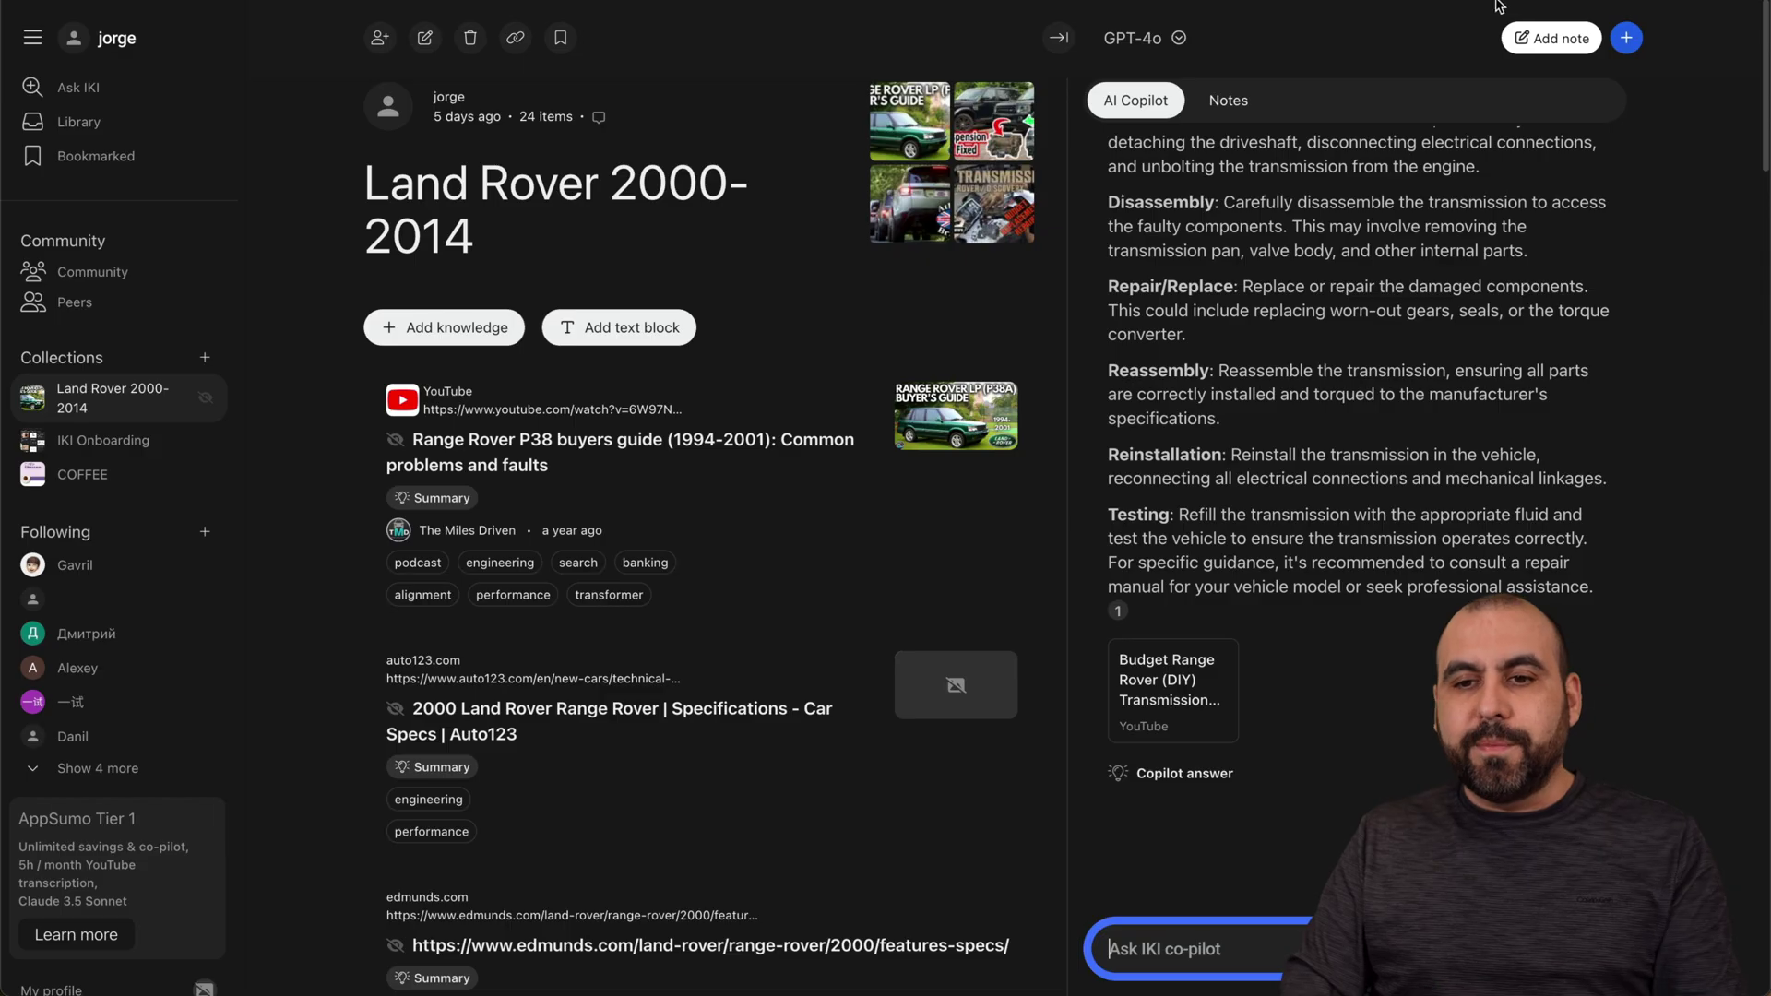
# Step: Bring up the Add to IKI form for importing links, using the blue + button
pyautogui.click(1619, 38)
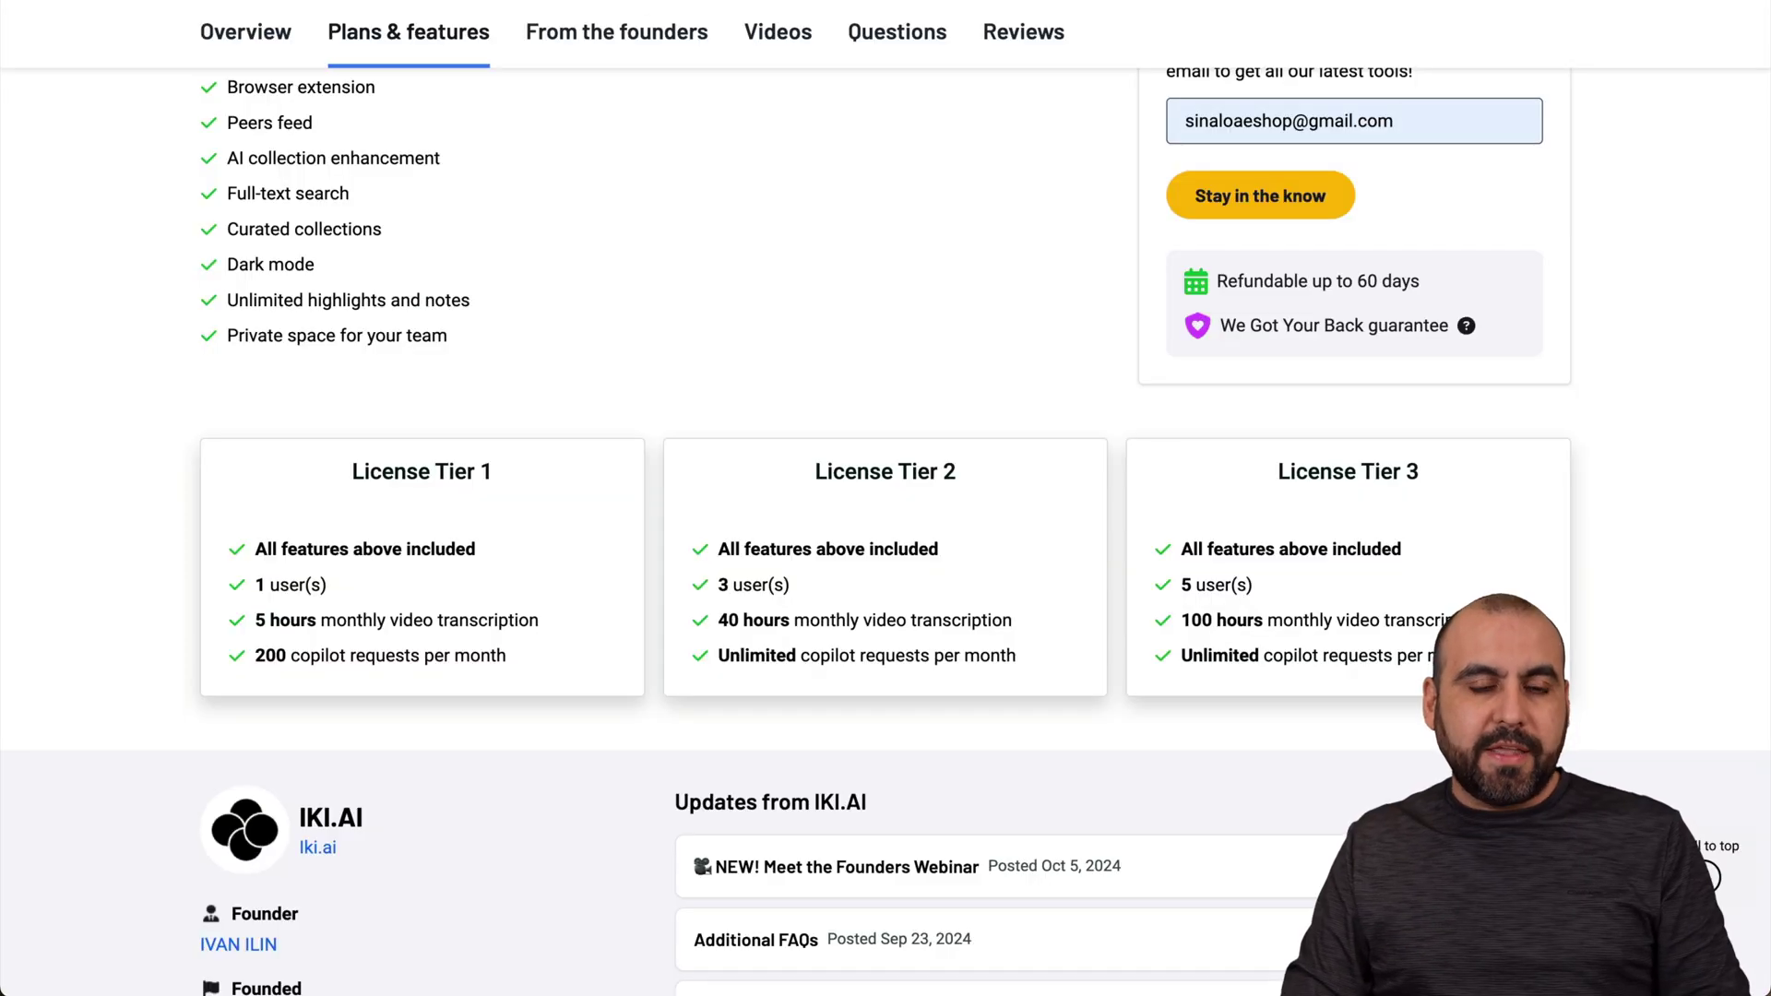
pyautogui.scroll(15, 655, 44)
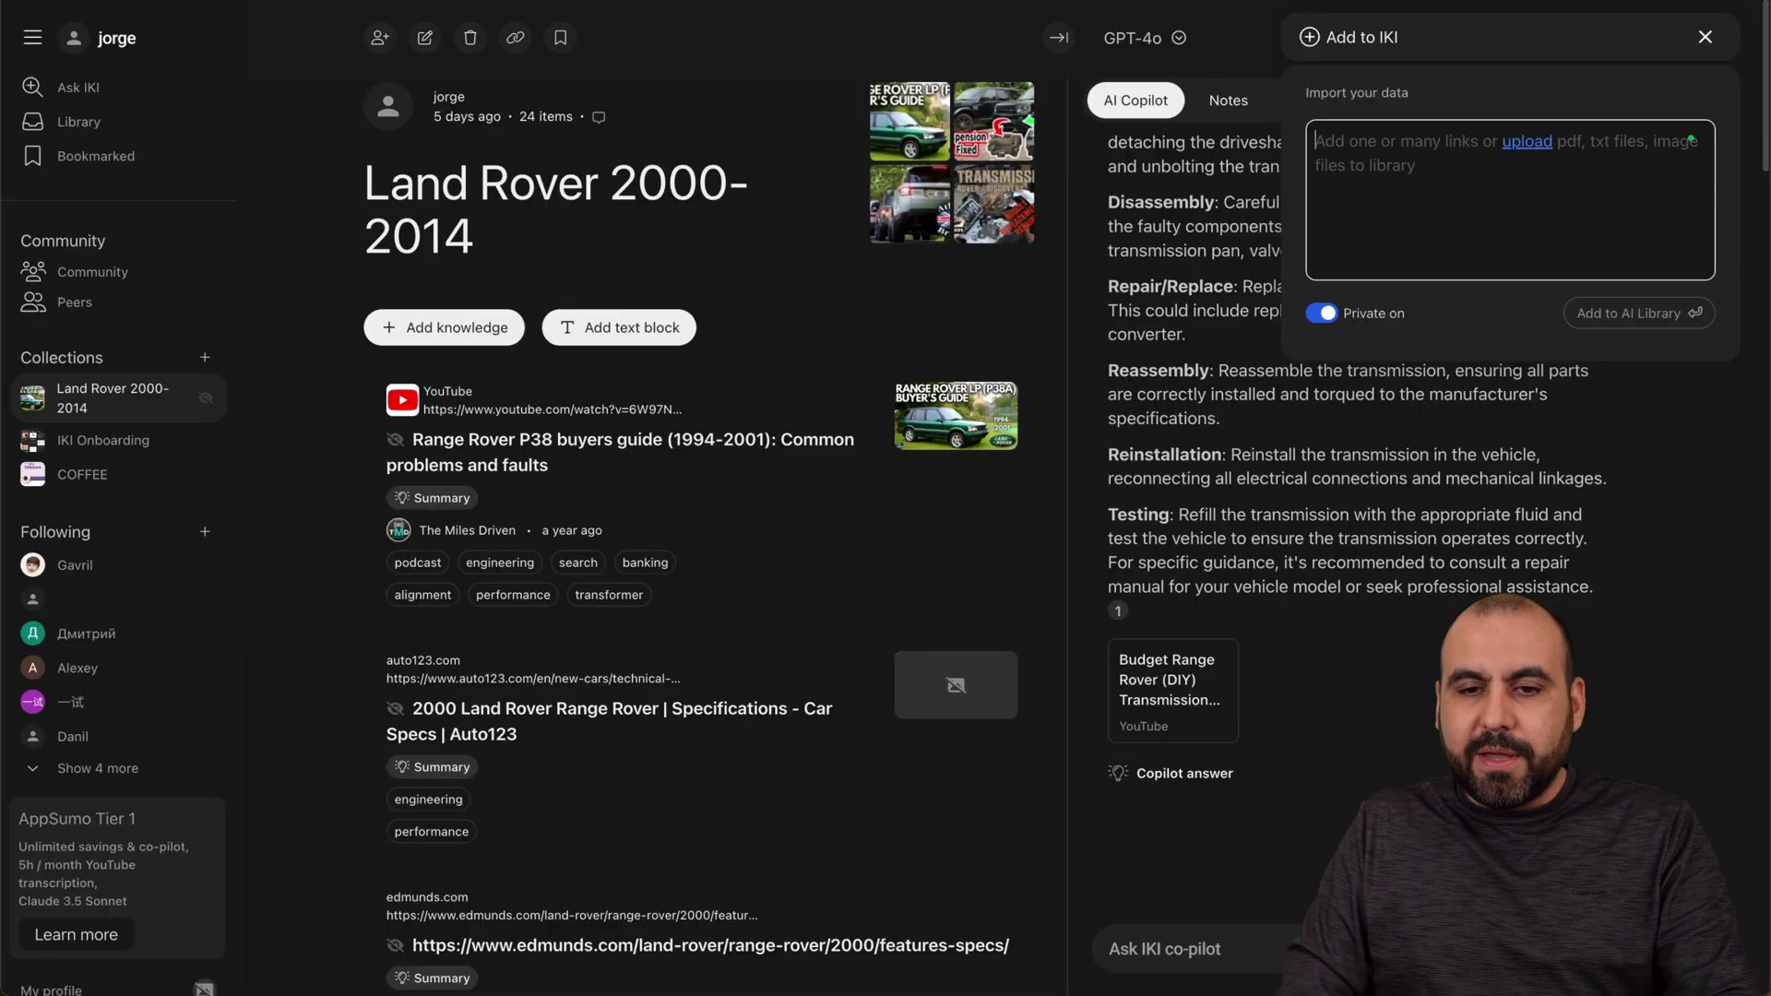
# Step: Paste the AppSumo link, add the page to the library, and file it under IKI Onboarding
pyautogui.write('https://appsumo.com/products/iki-ai/?query=IKI.AI')
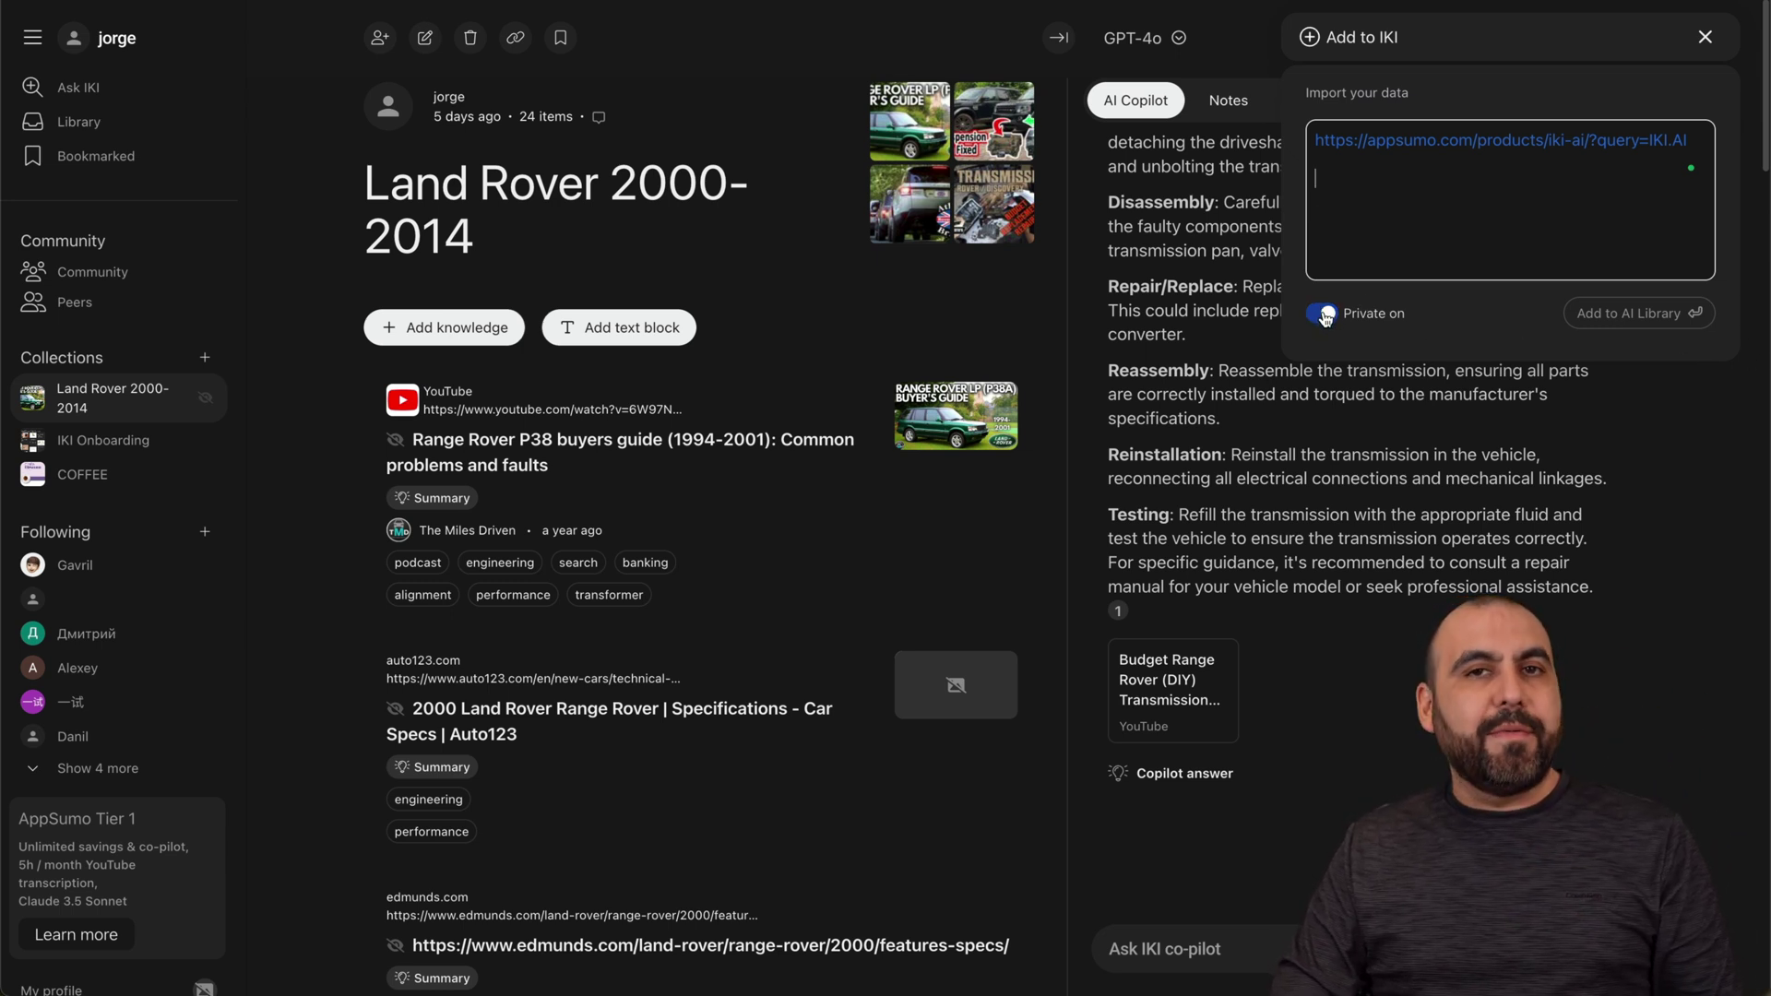
pyautogui.click(1631, 315)
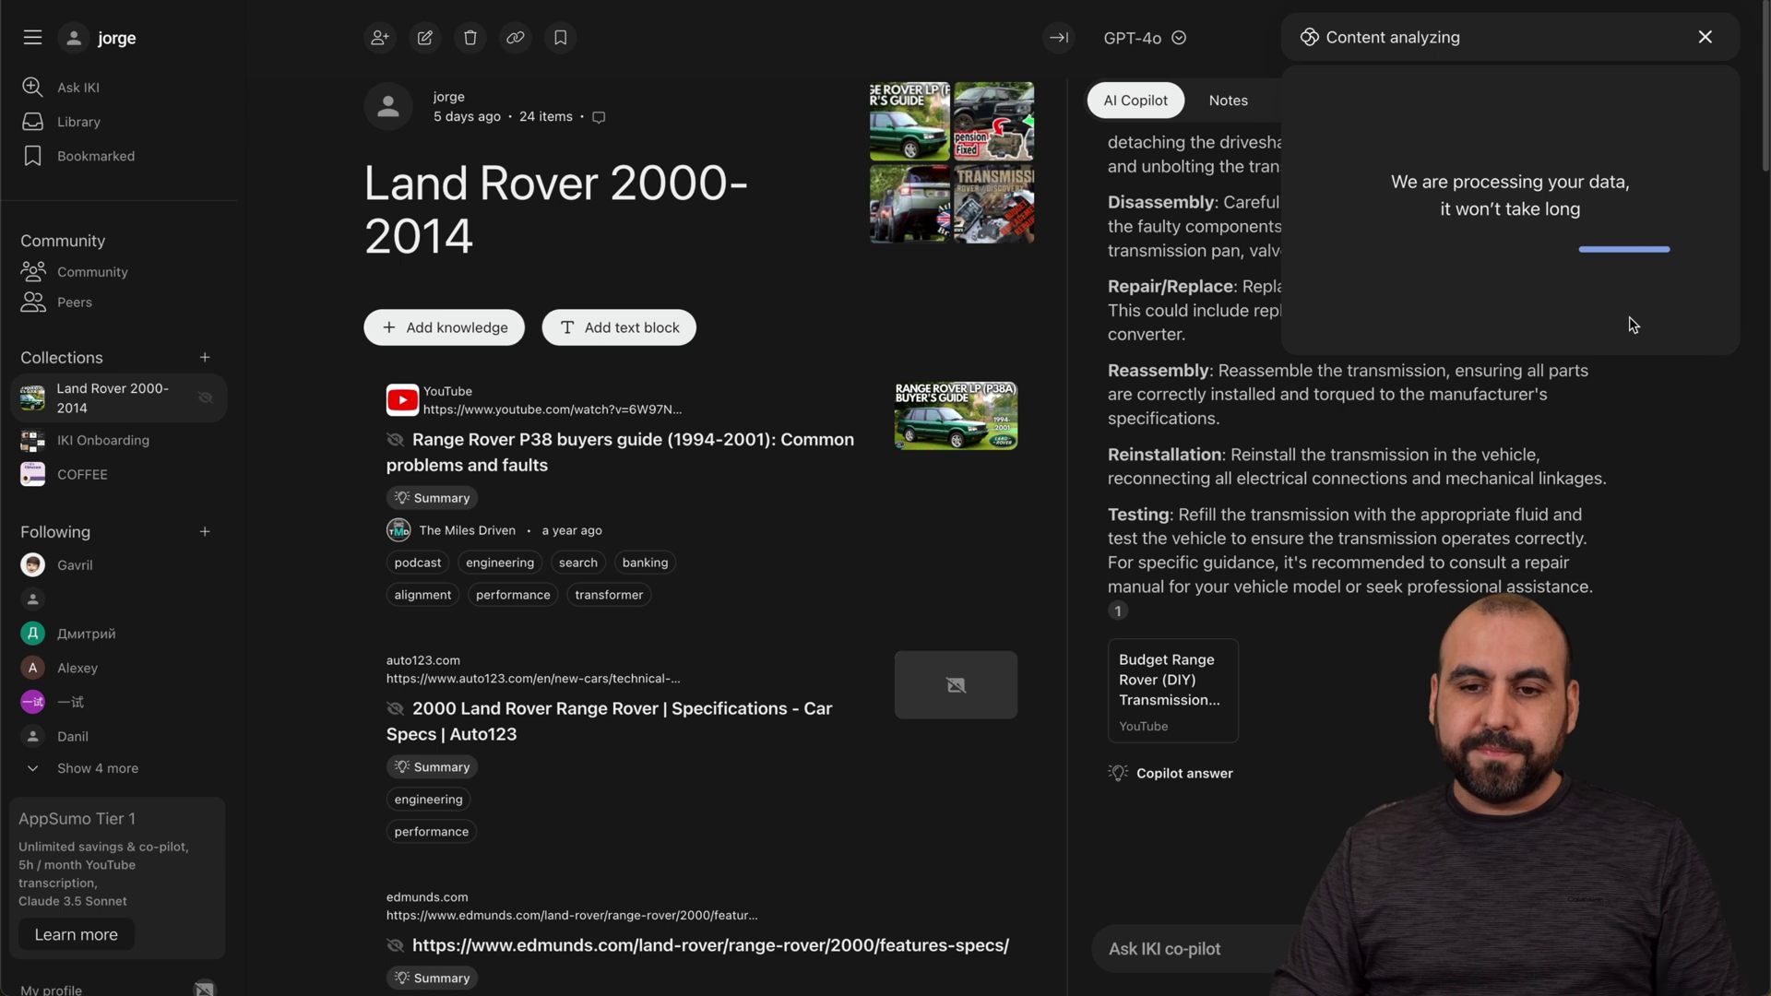
pyautogui.click(1509, 321)
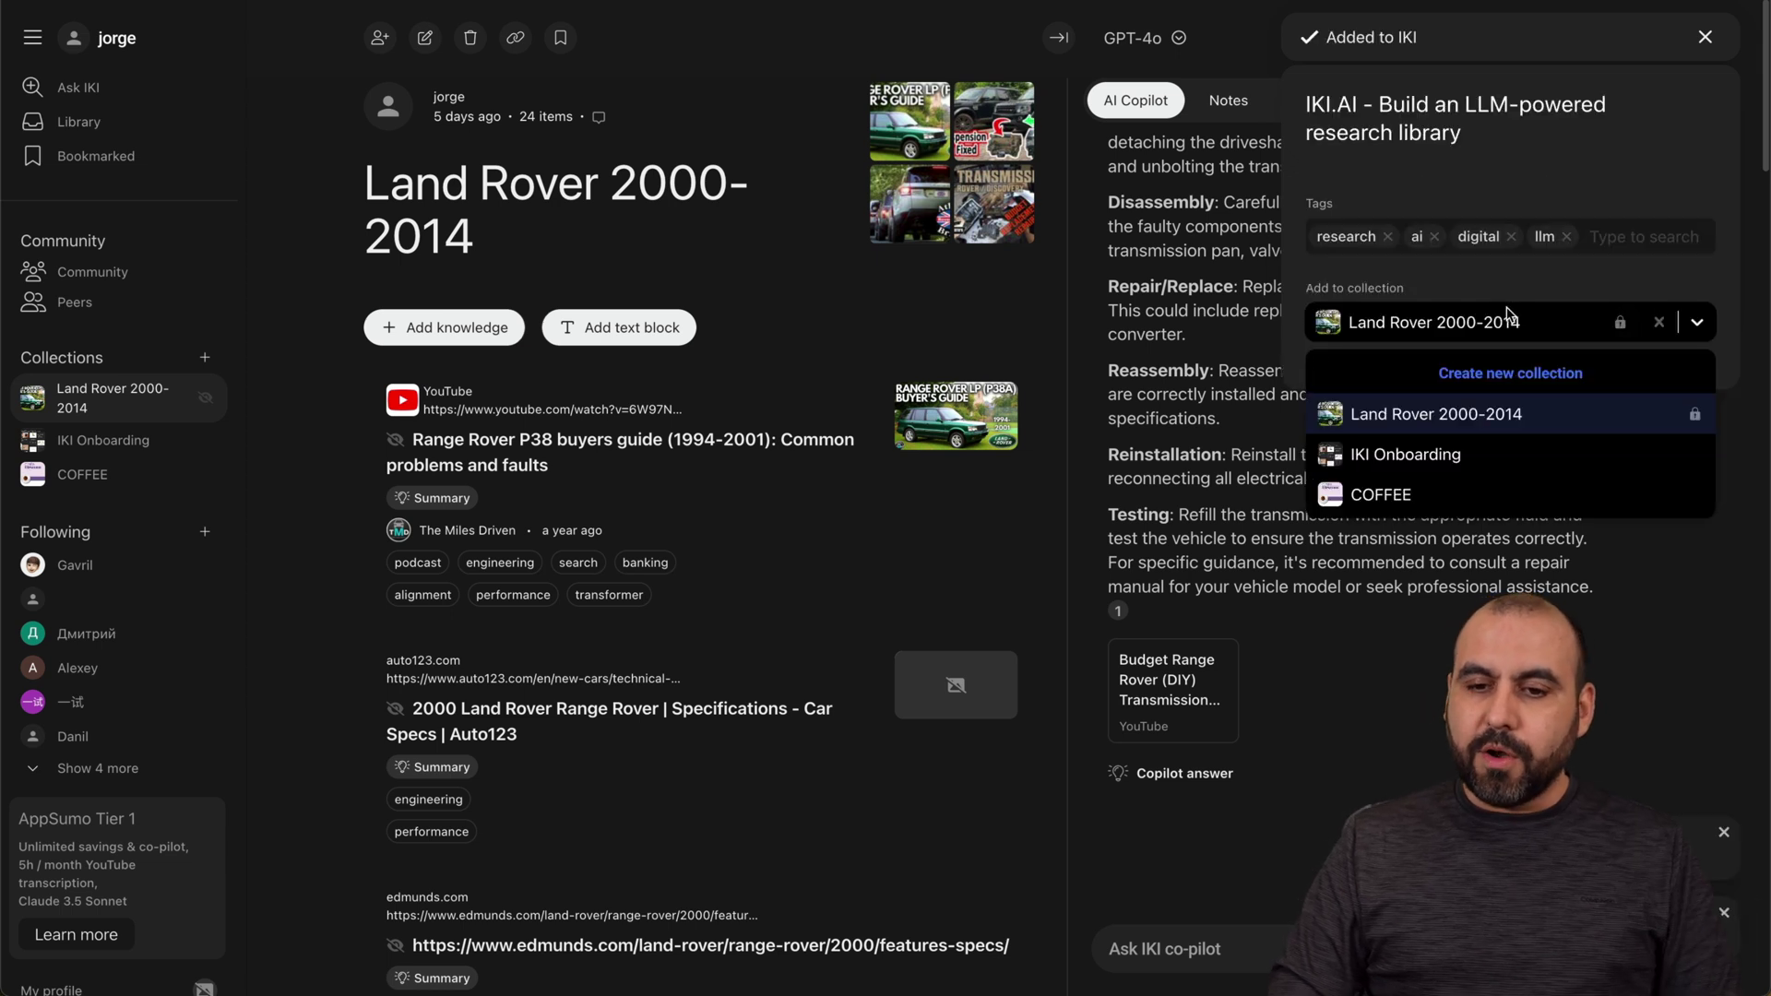
pyautogui.click(1412, 457)
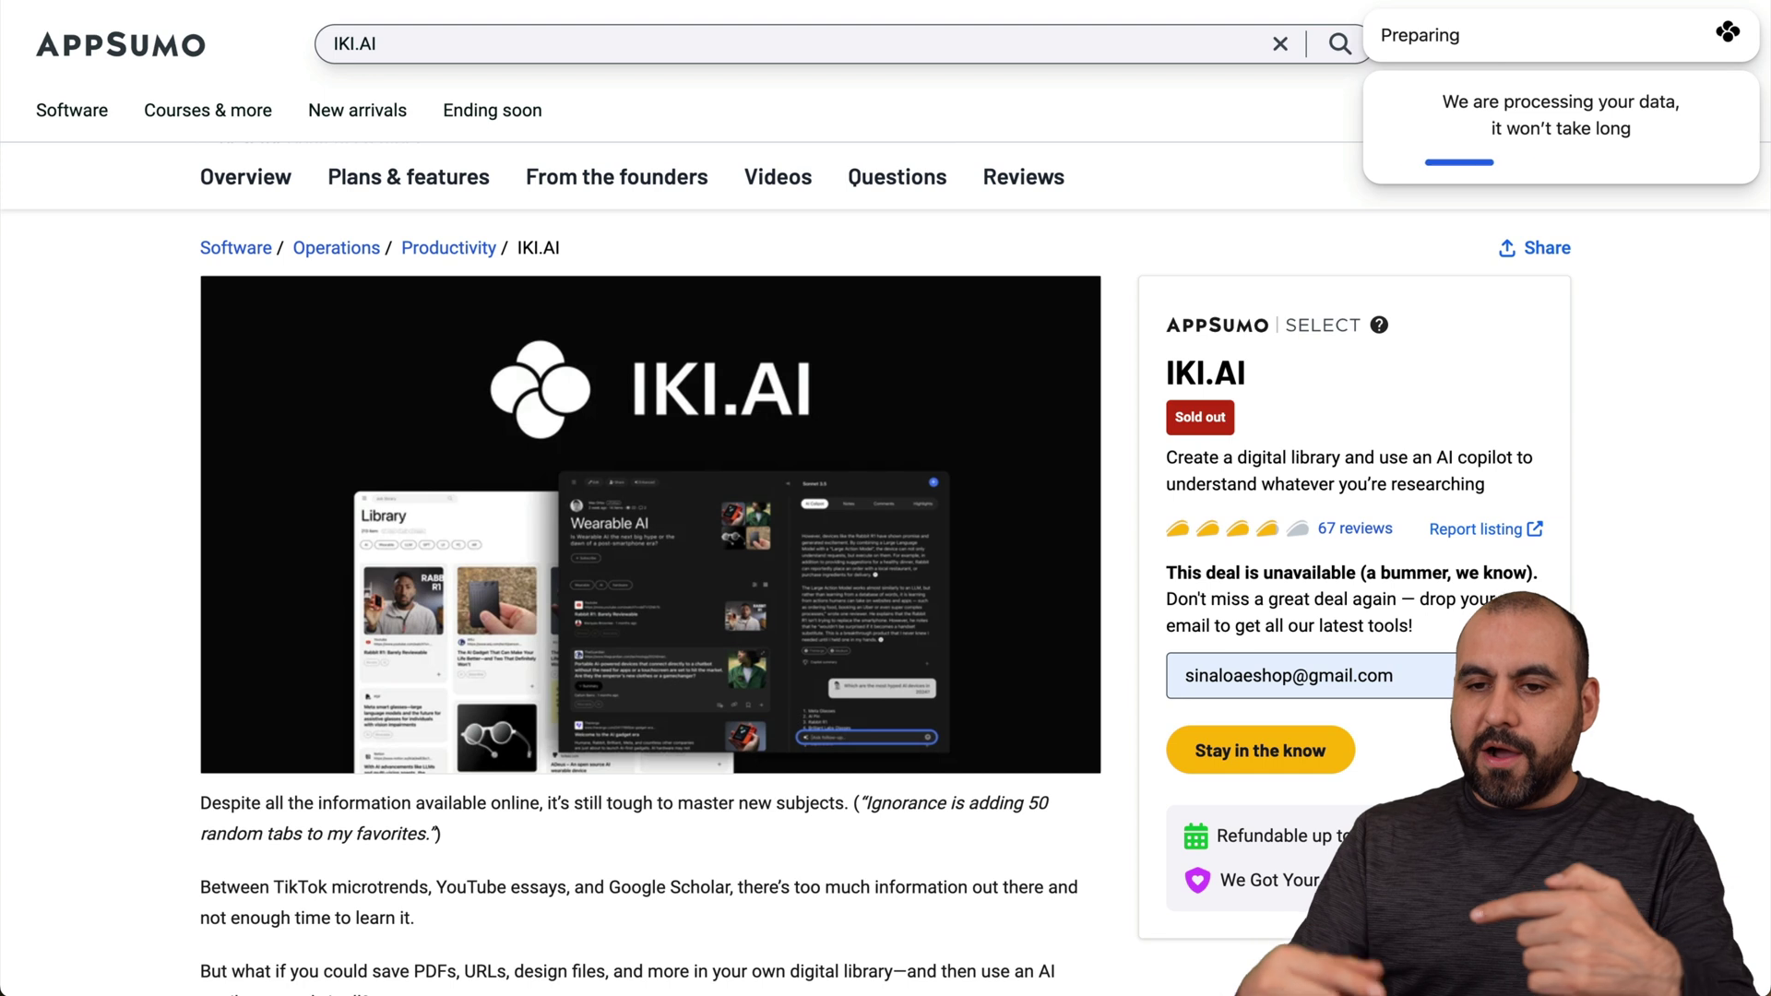
# Step: File the AppSumo IKI.AI page under IKI Onboarding, clear the note, and dismiss the popup
pyautogui.click(1495, 281)
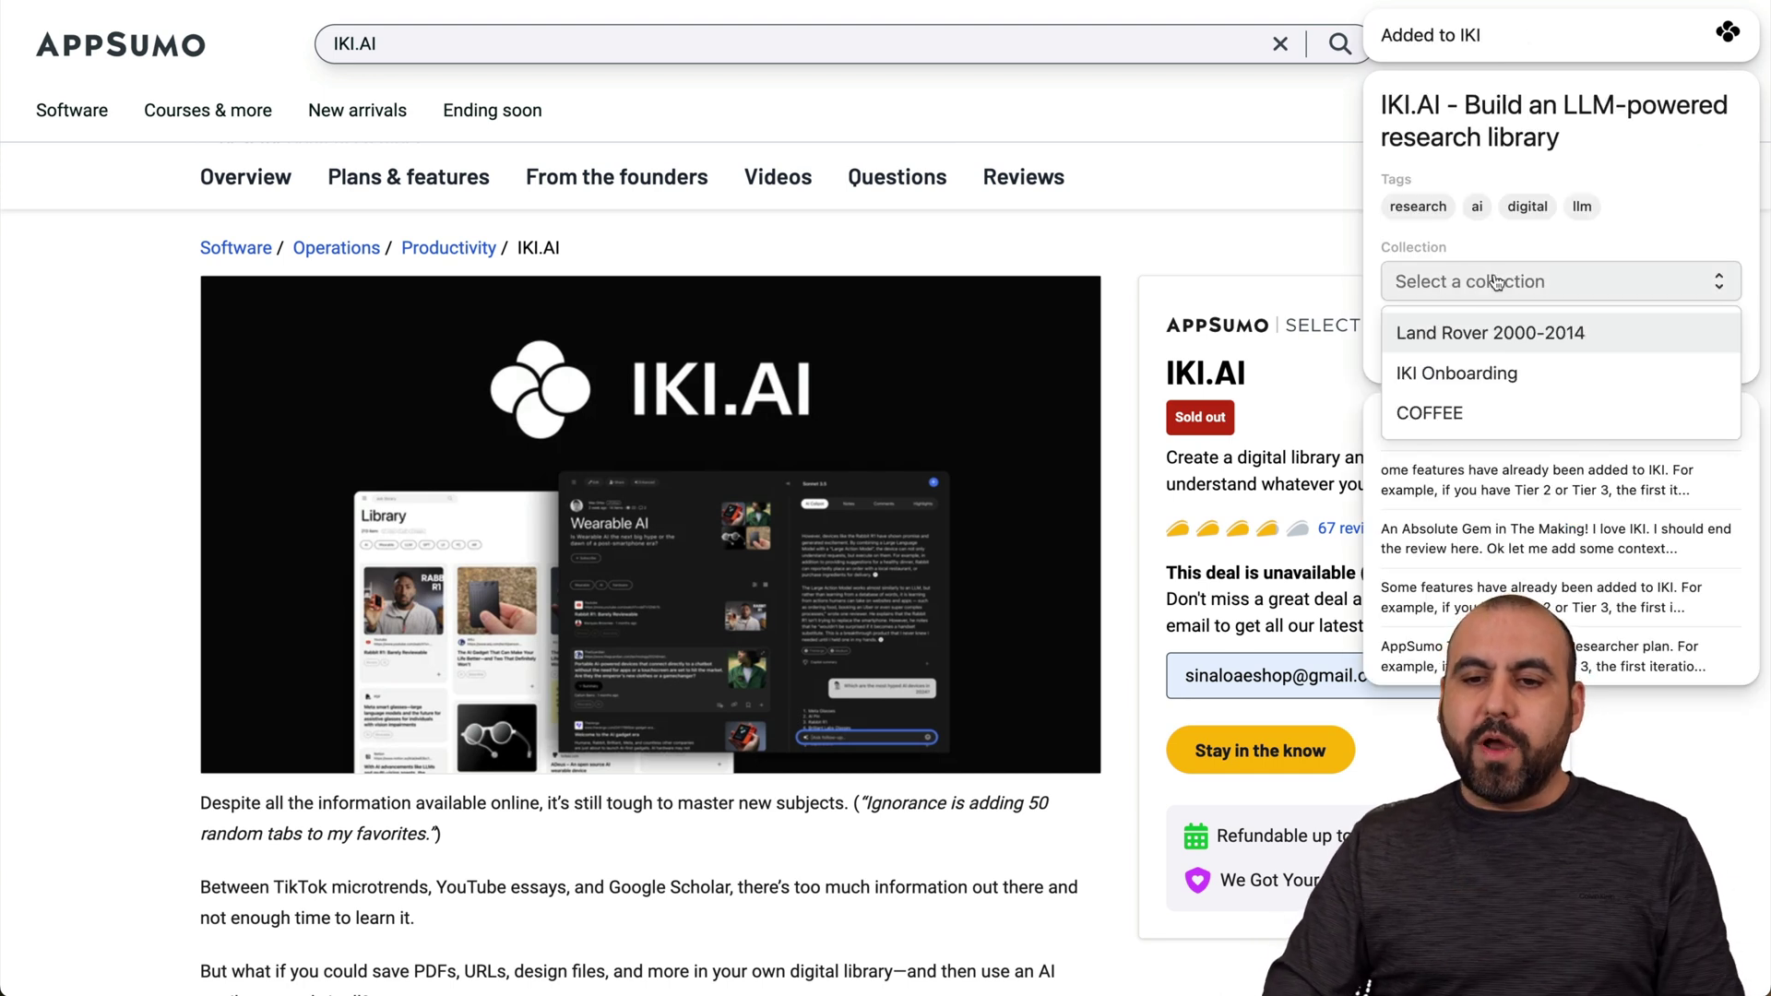
pyautogui.click(1456, 373)
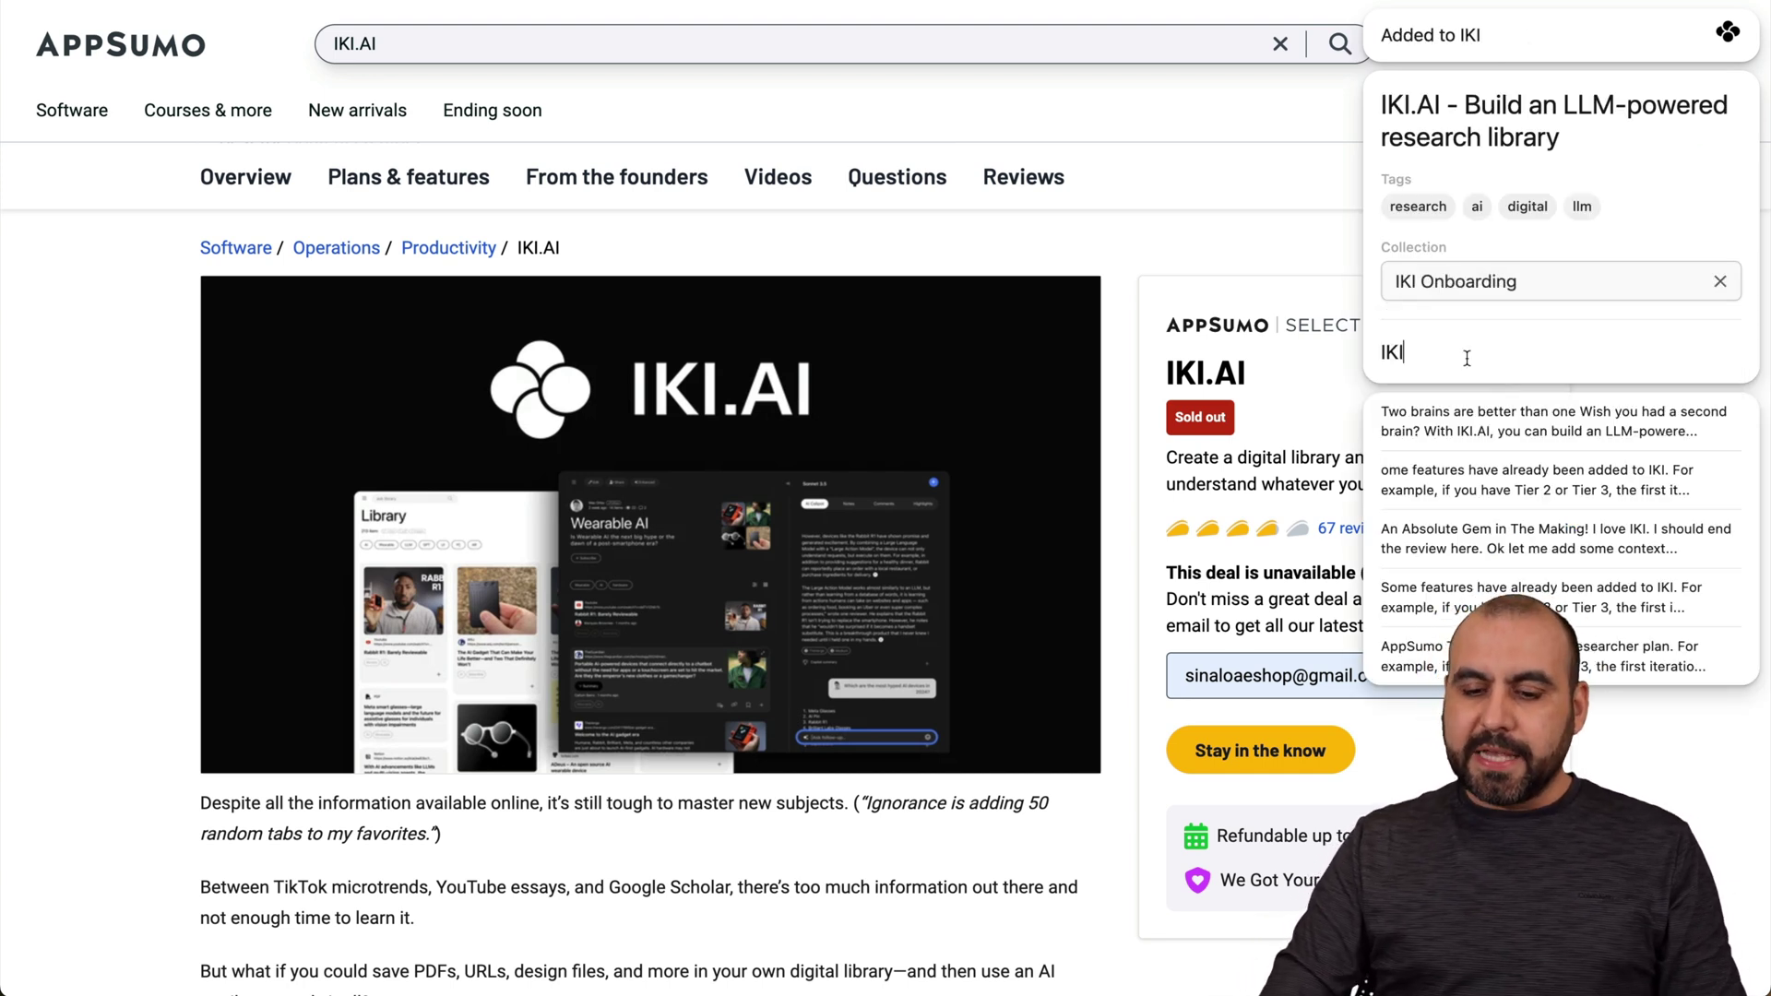
pyautogui.write('I')
pyautogui.press('BackSpace')
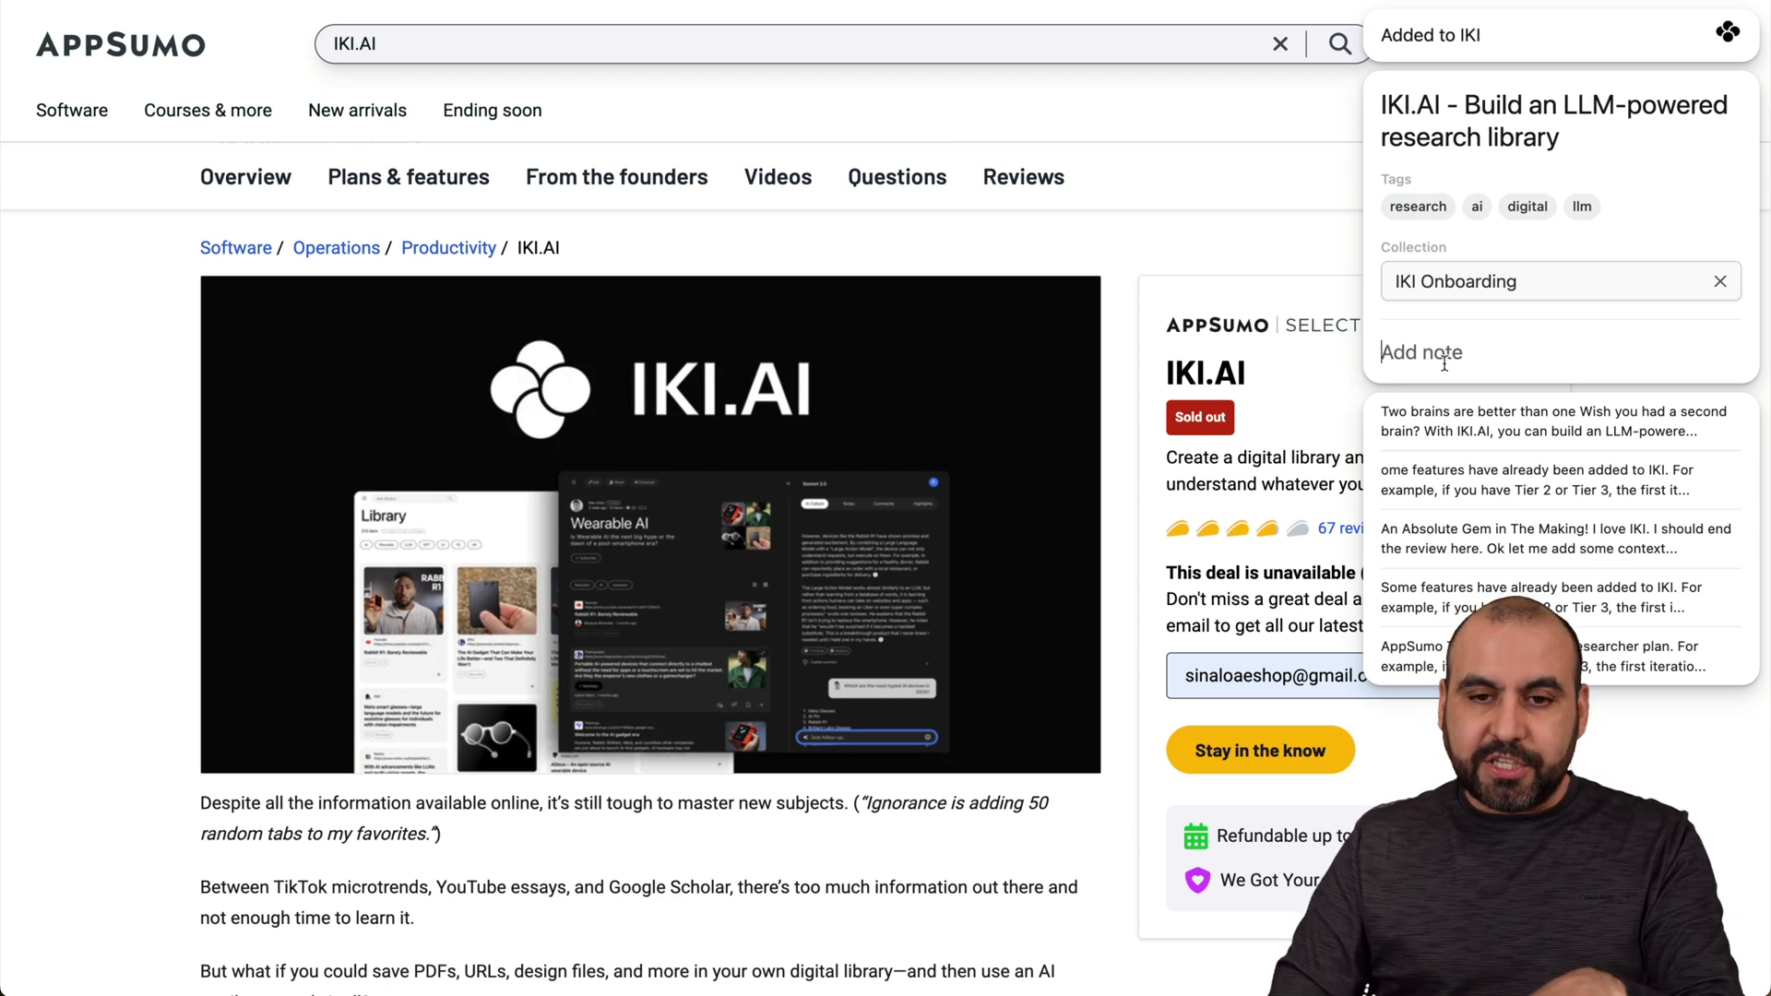
pyautogui.click(1213, 258)
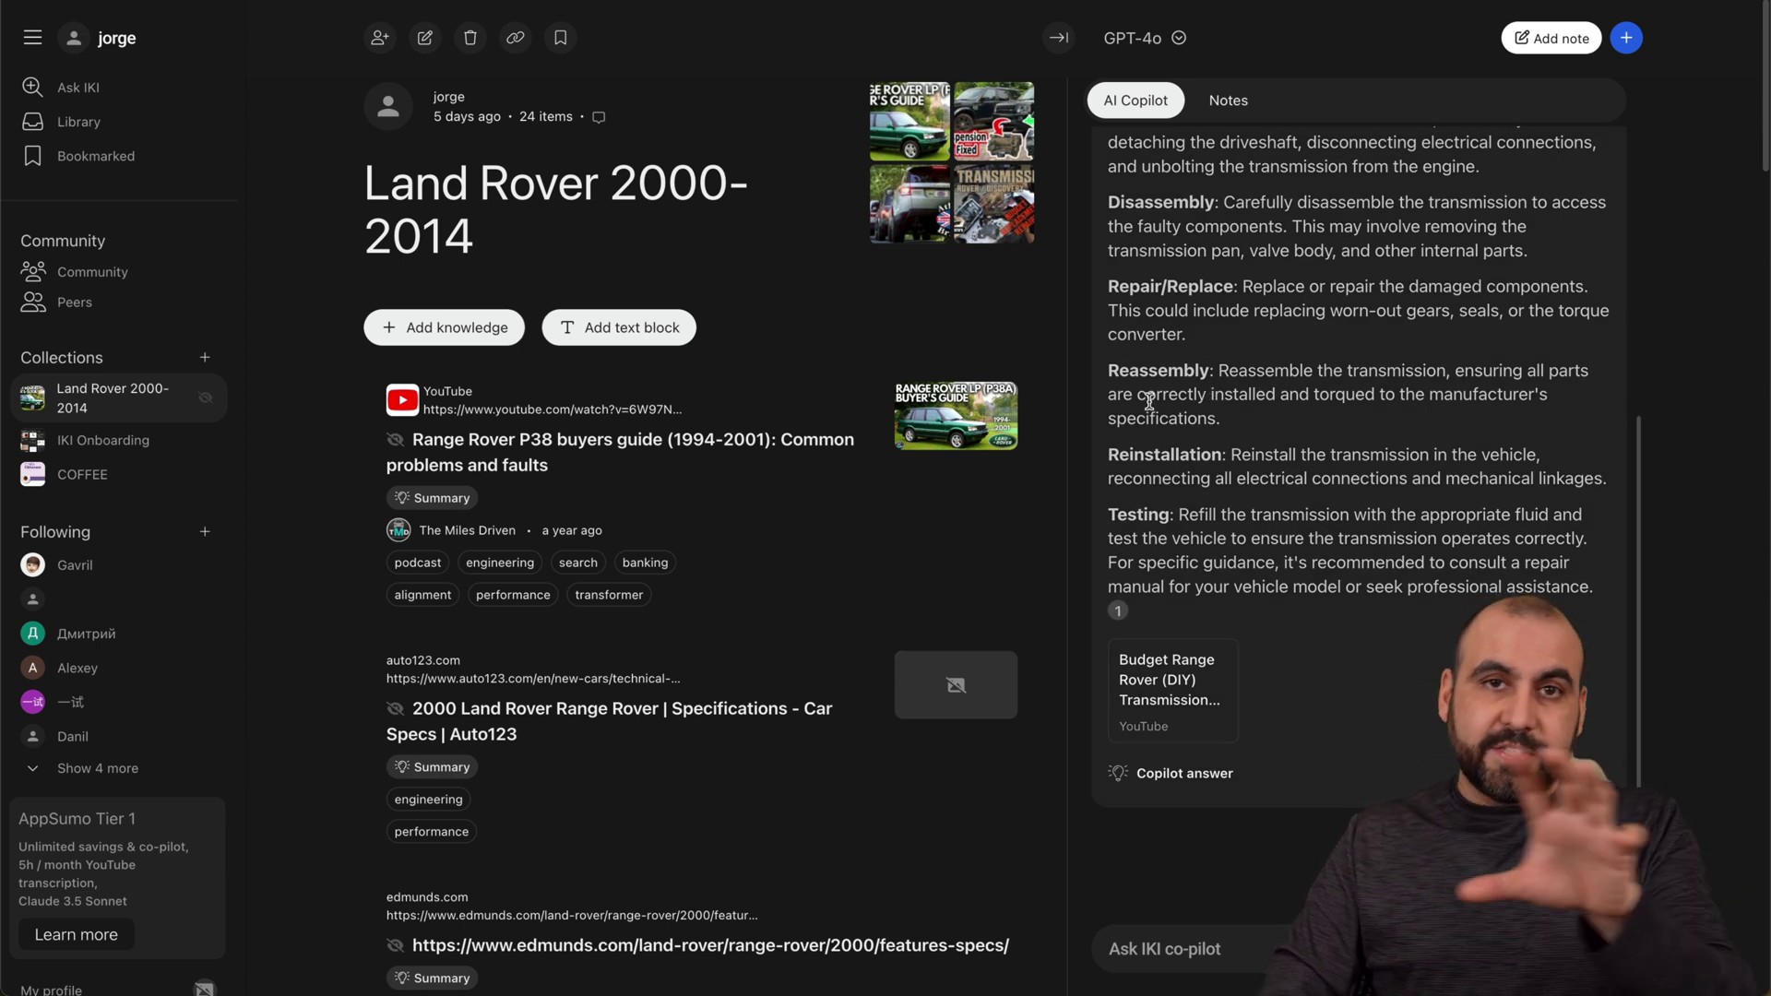
# Step: Show the Library grid of saved content, briefly toggling back to Ask IKI first
pyautogui.click(87, 122)
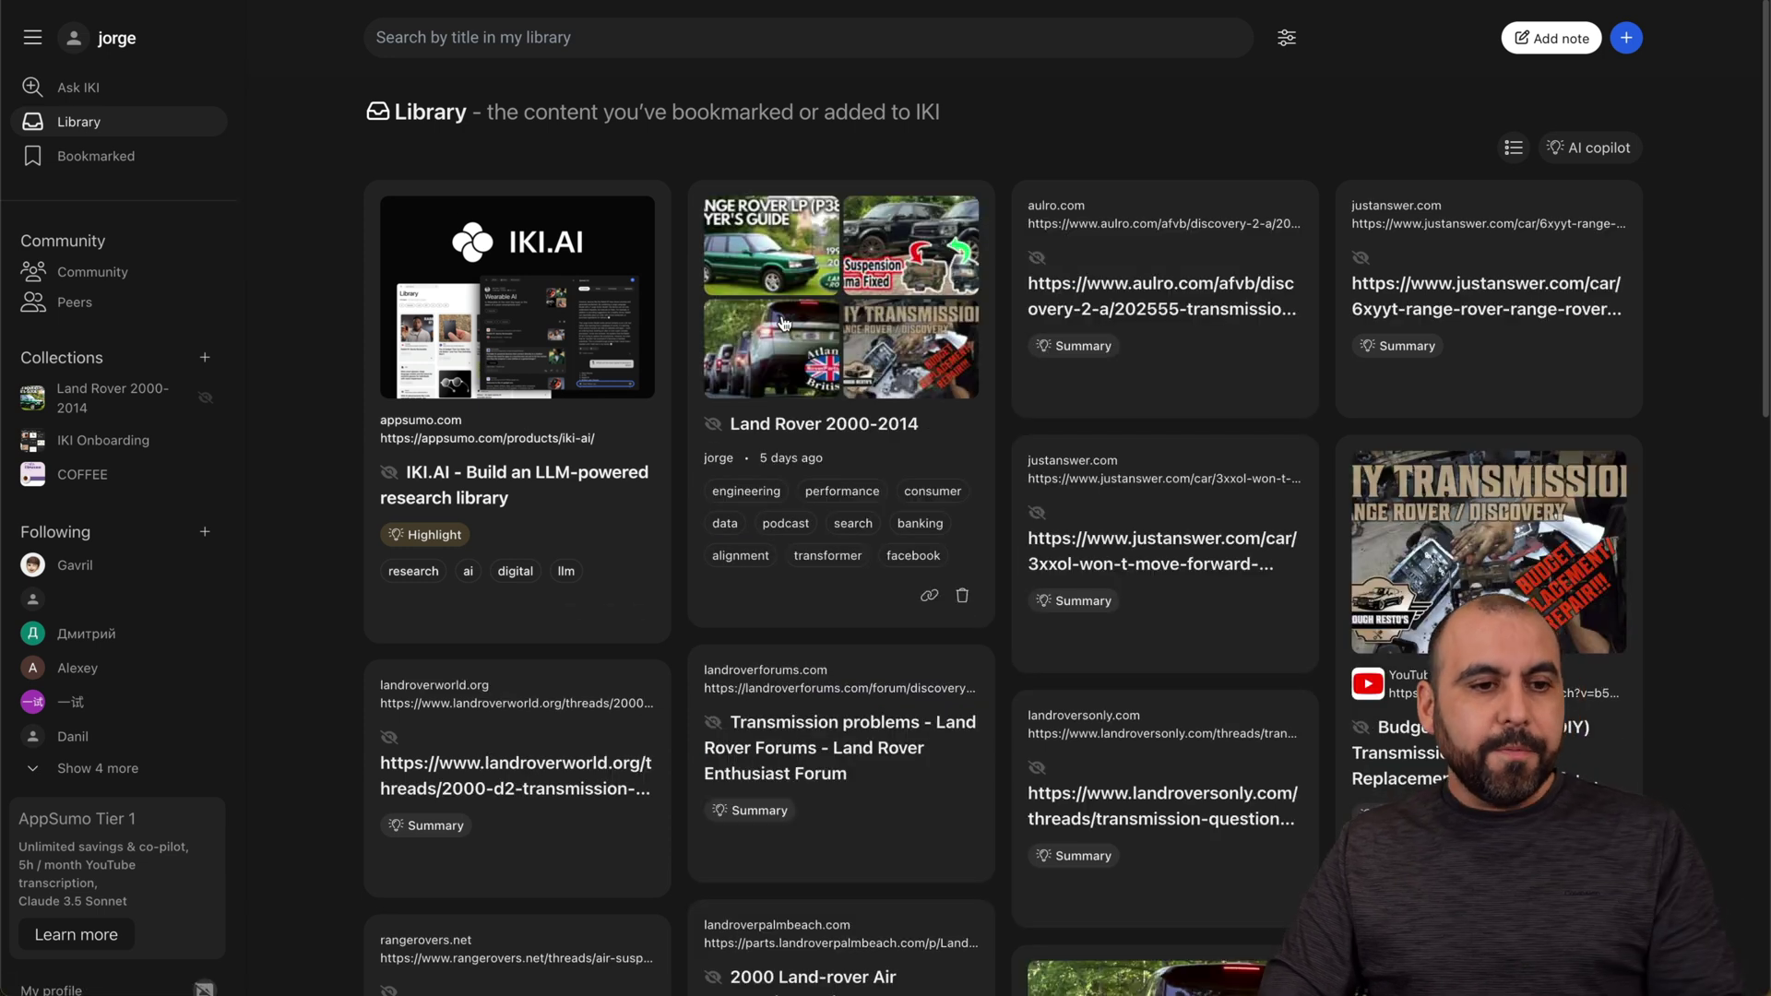
pyautogui.click(78, 86)
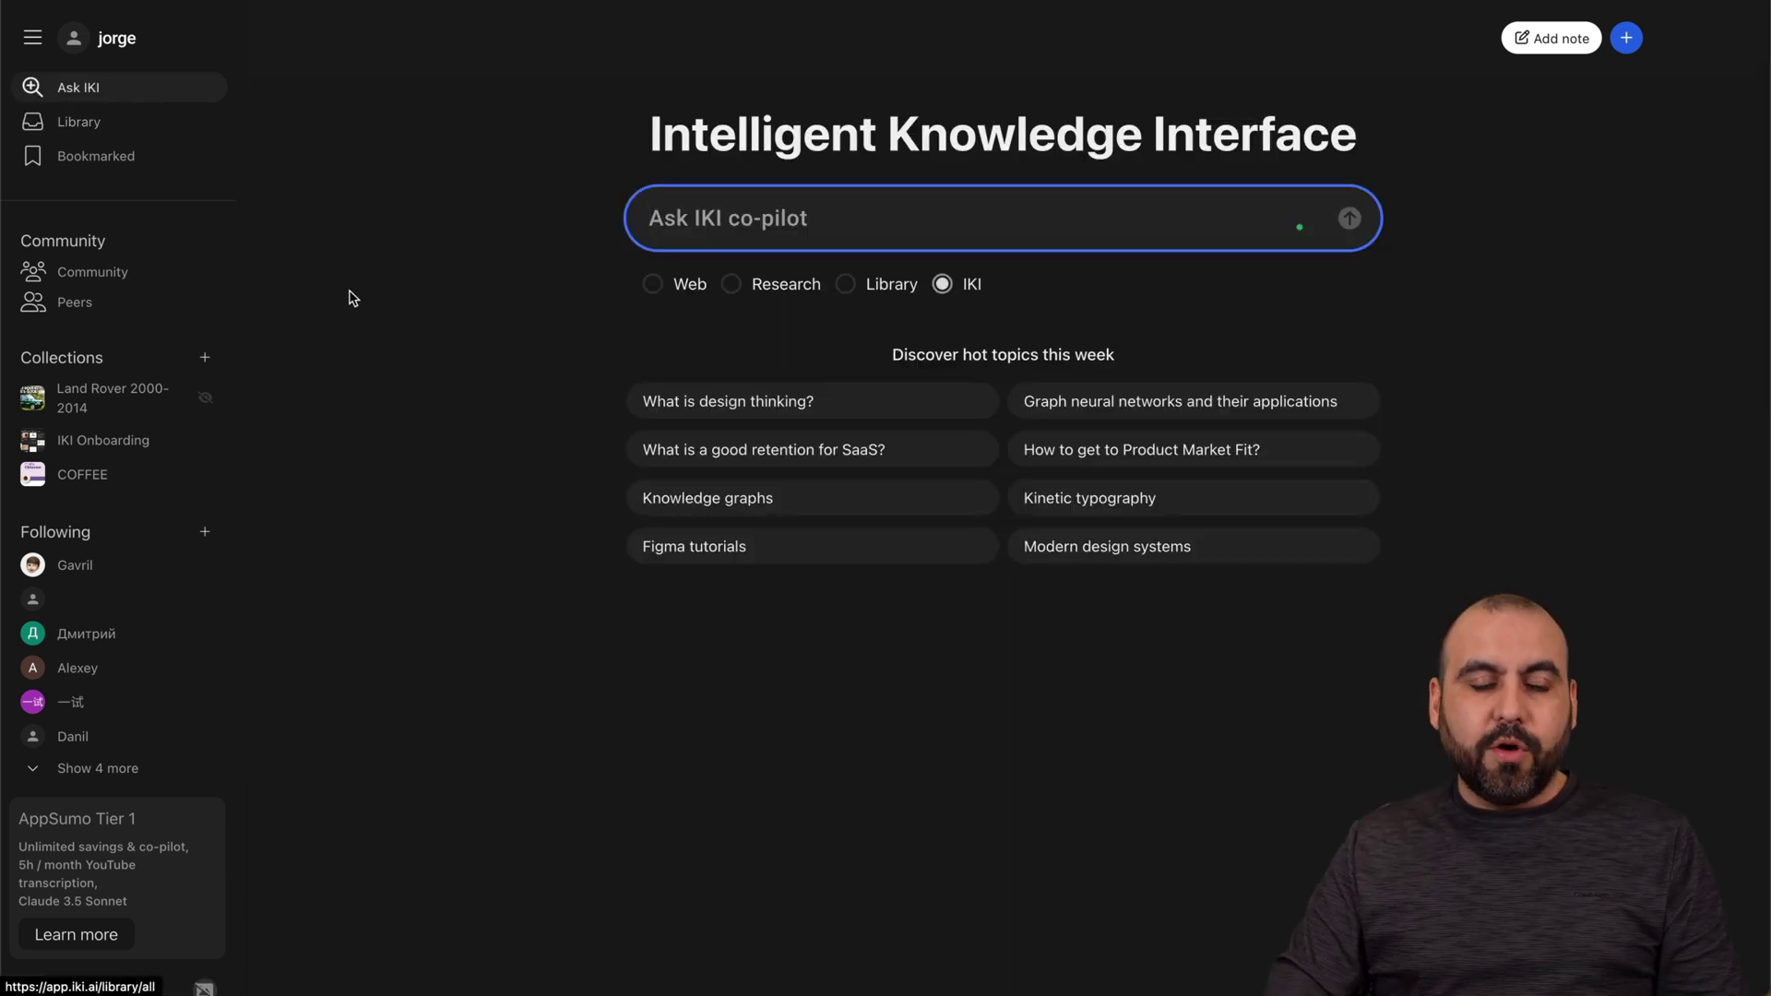
pyautogui.click(79, 122)
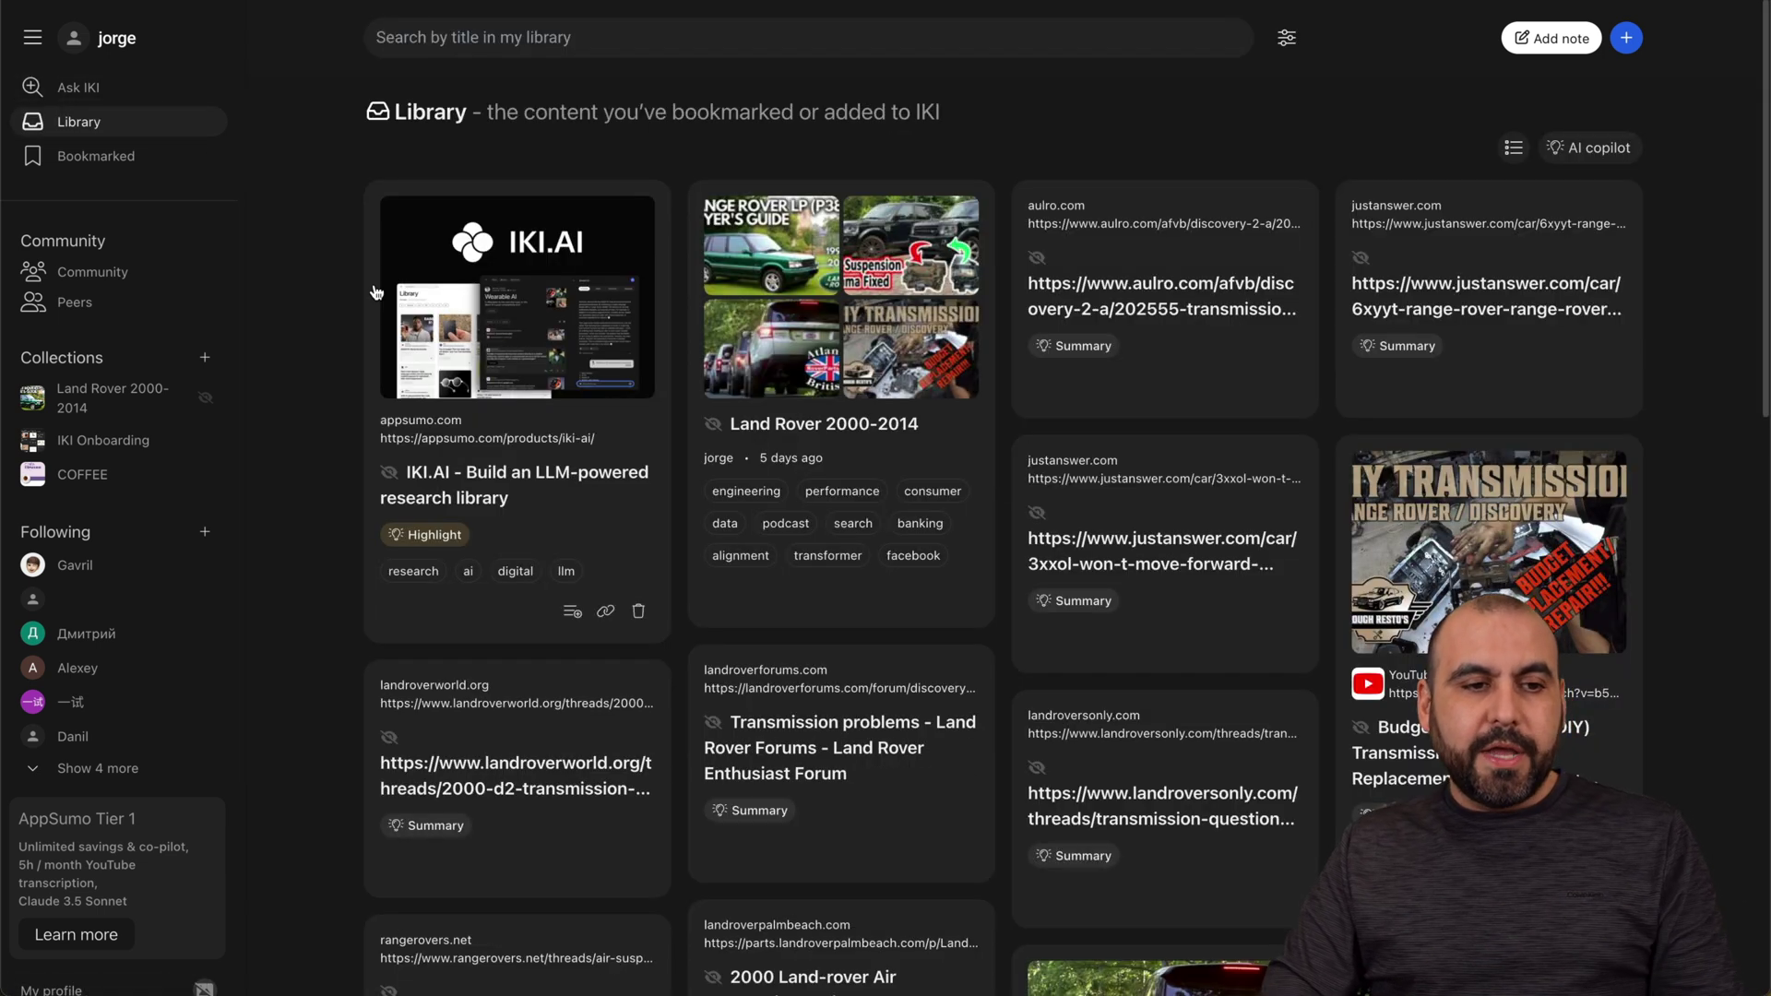
# Step: Try the Web and Research scopes, settle on IKI, and ask 'What is design thinking?'
pyautogui.click(77, 87)
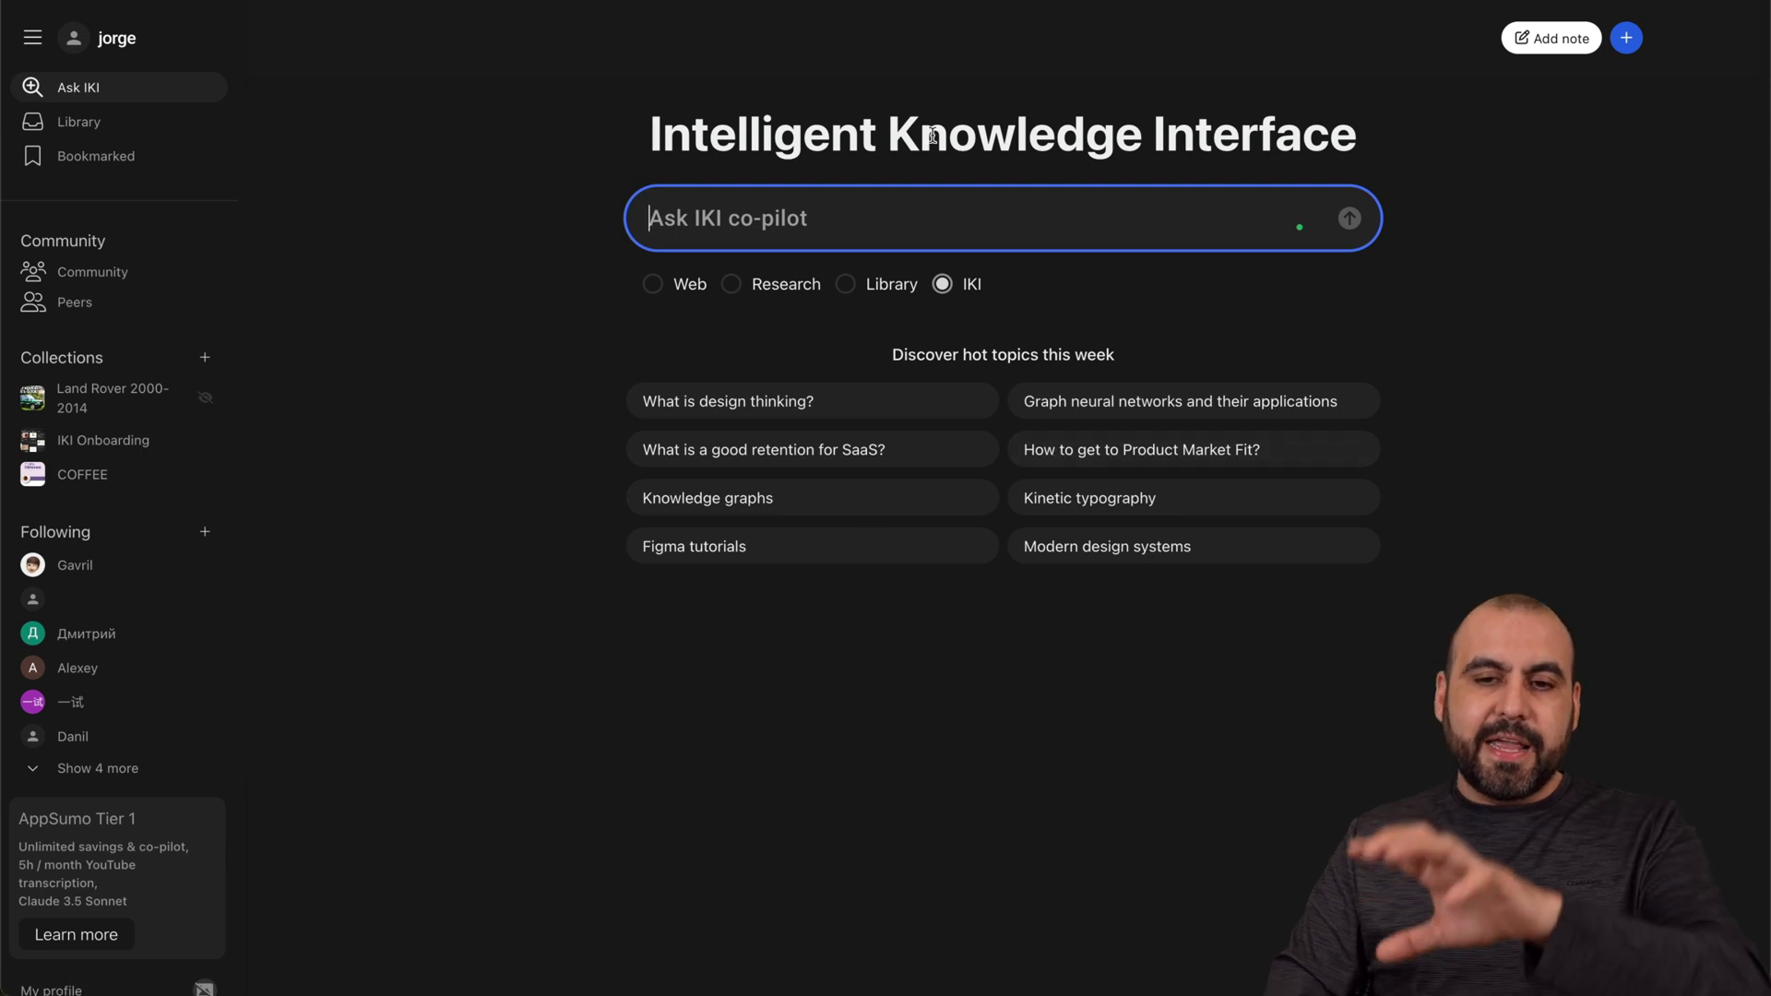
pyautogui.click(655, 284)
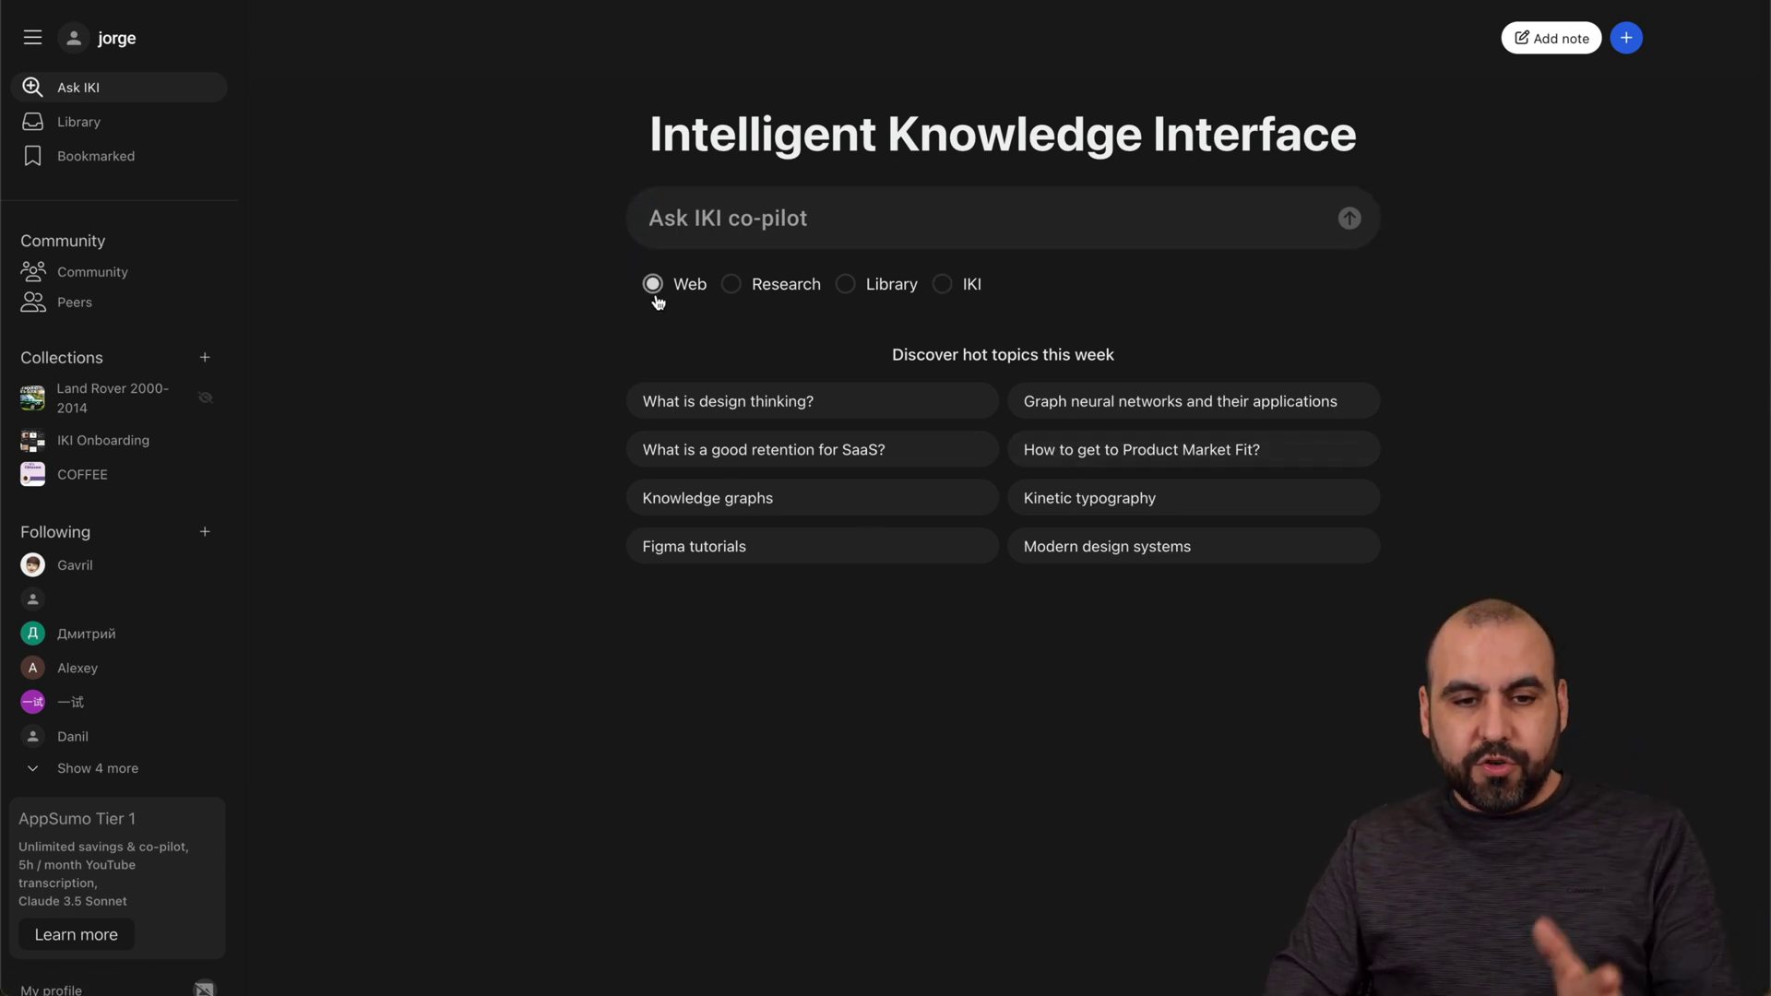
pyautogui.click(786, 292)
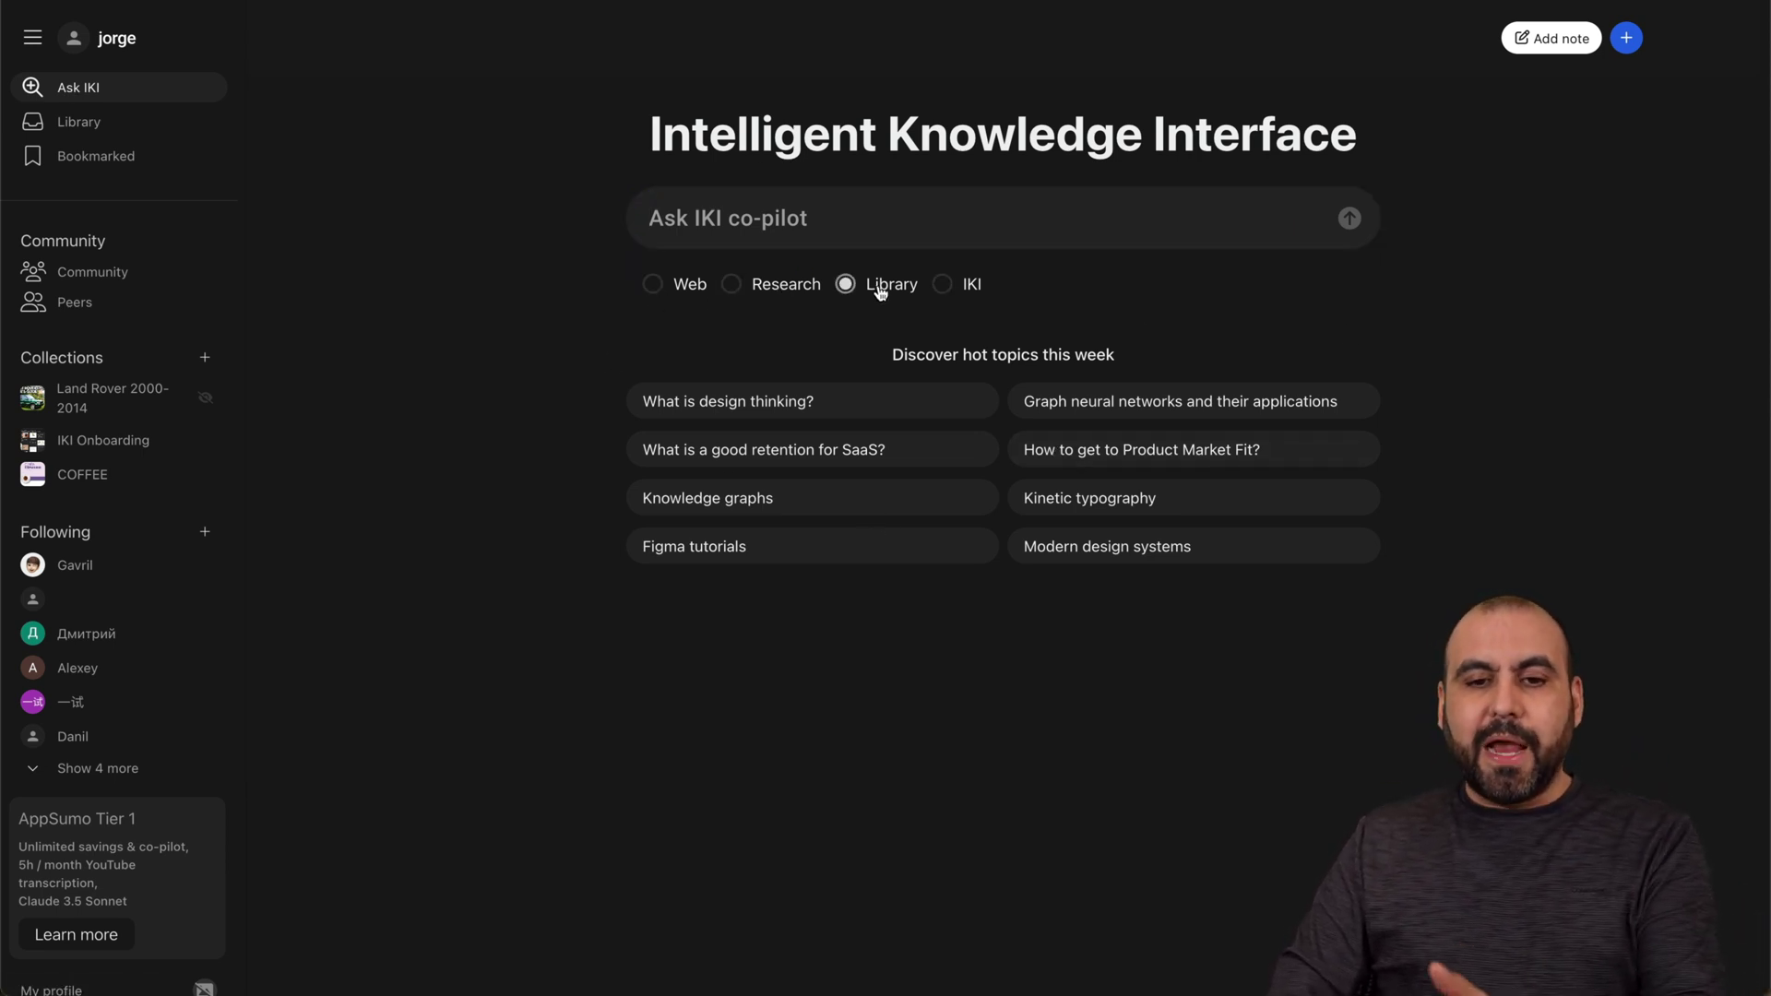
pyautogui.click(965, 288)
pyautogui.click(783, 218)
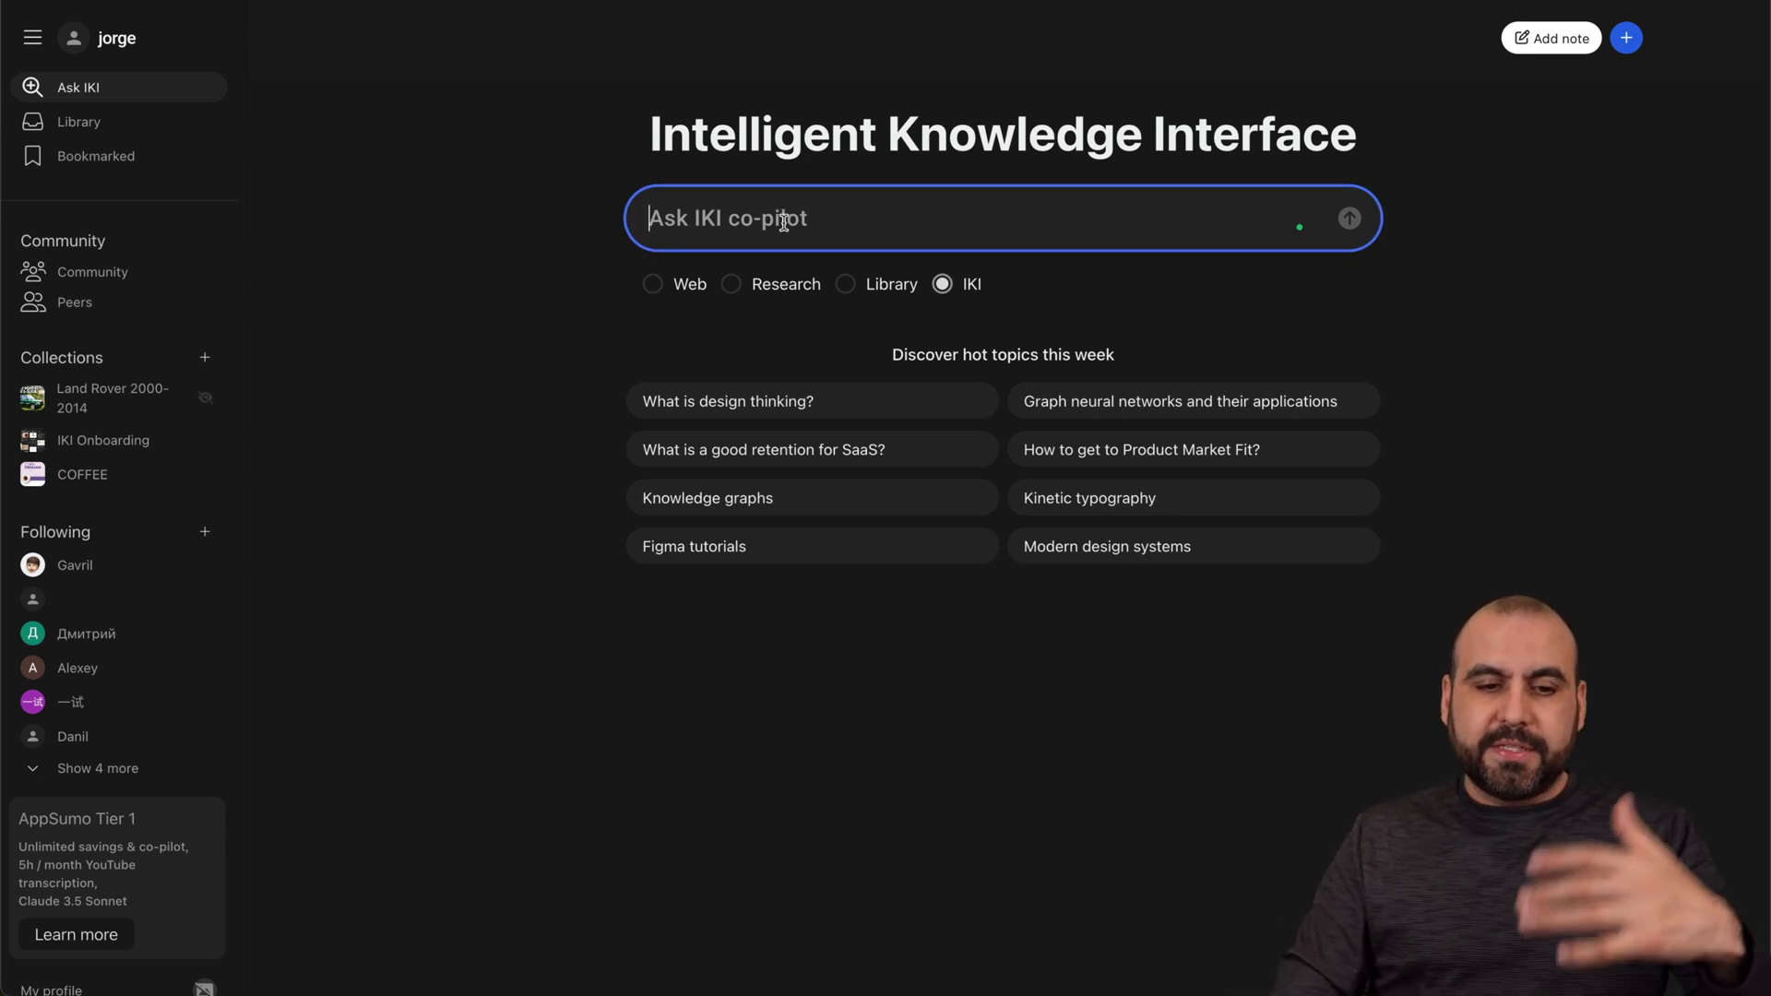
pyautogui.click(754, 401)
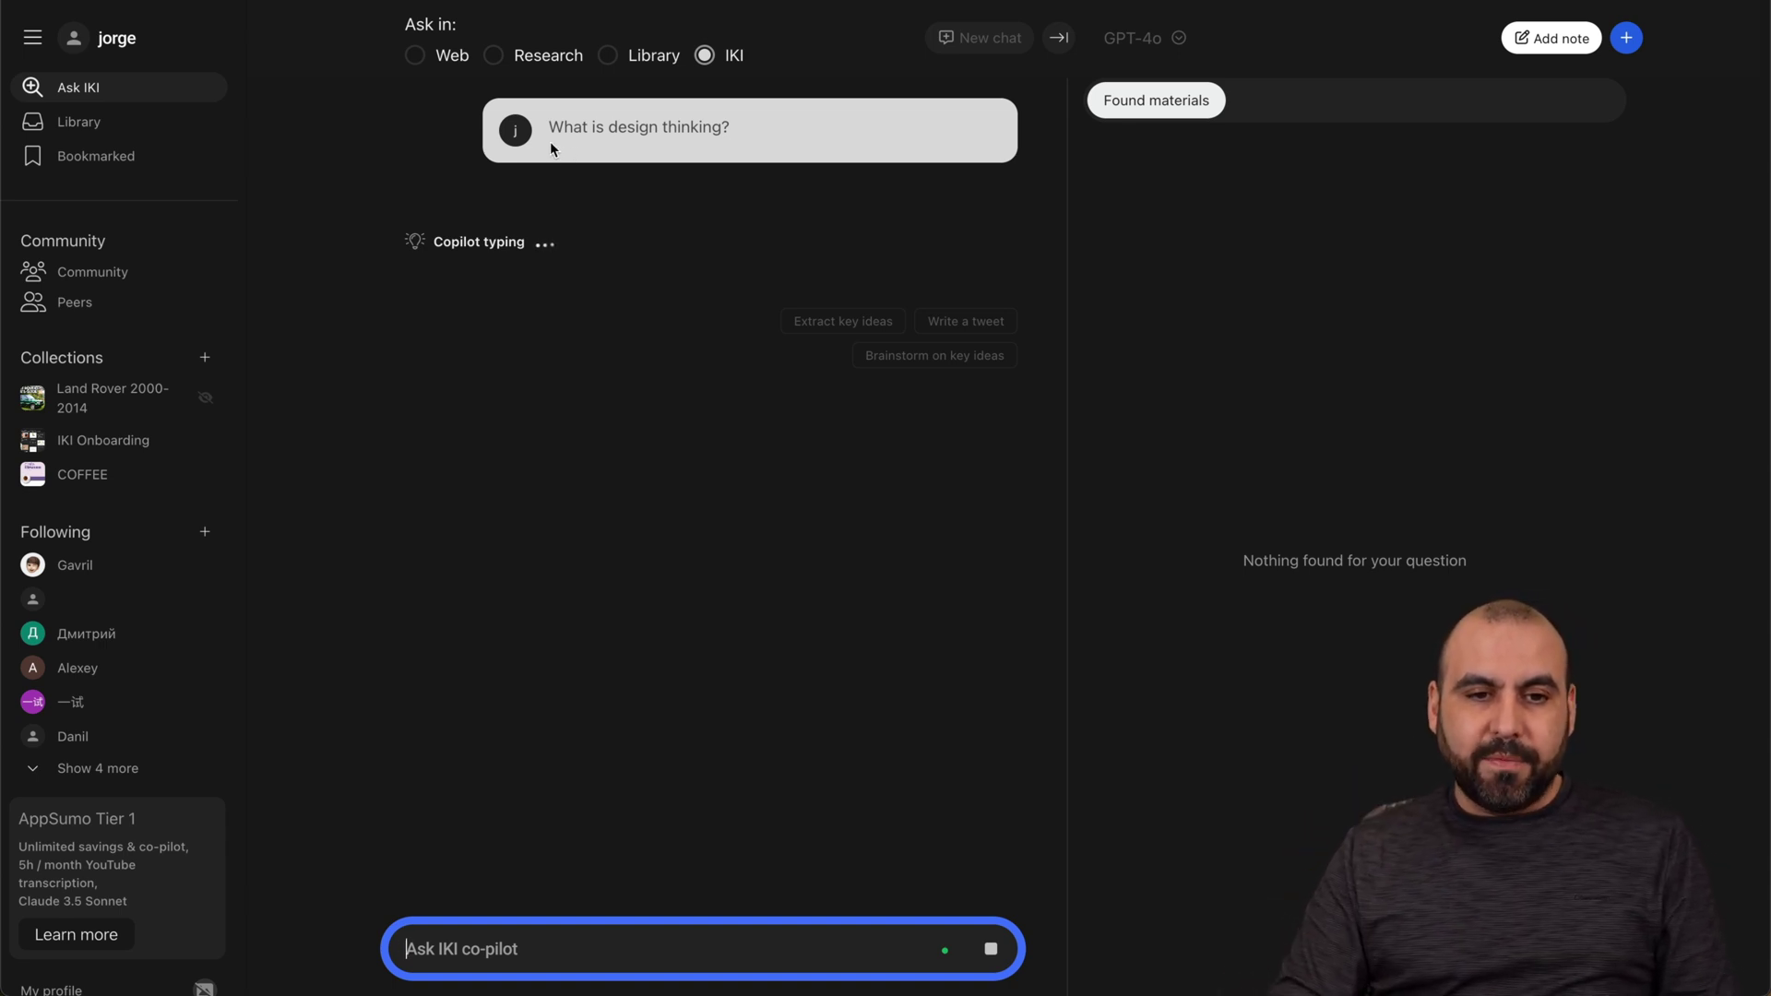
pyautogui.scroll(-2, 1241, 617)
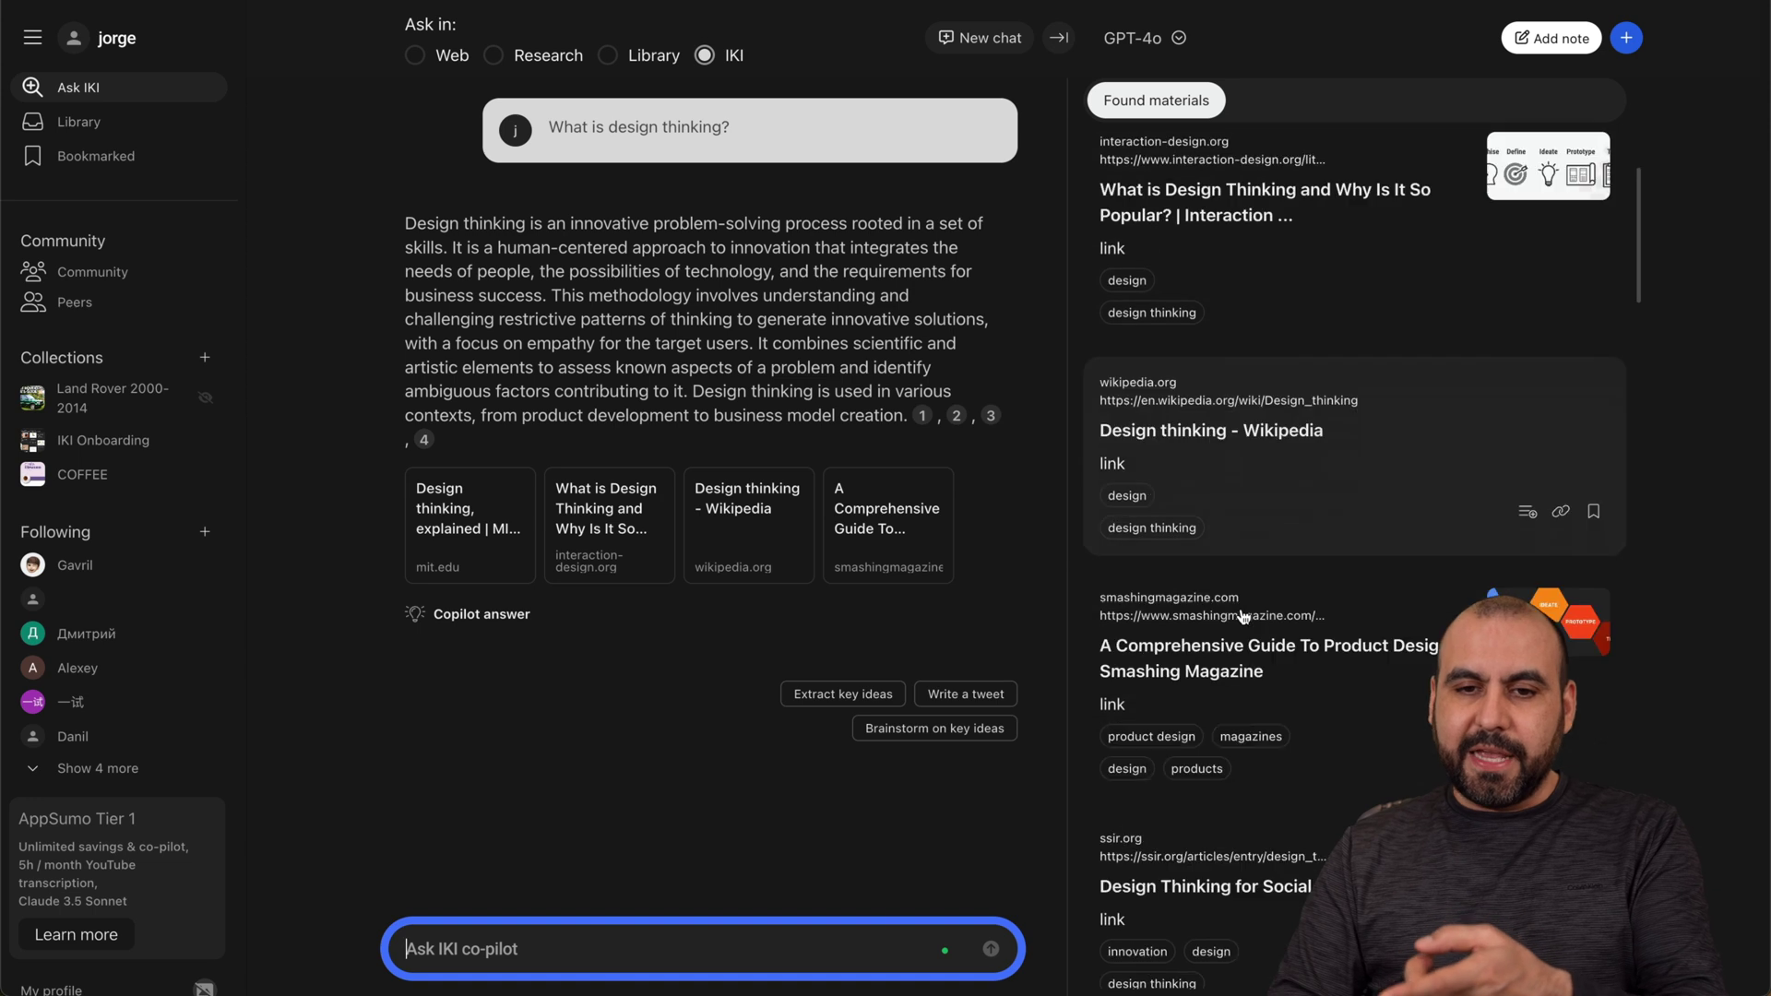
pyautogui.scroll(-2, 1242, 618)
pyautogui.scroll(5, 1242, 617)
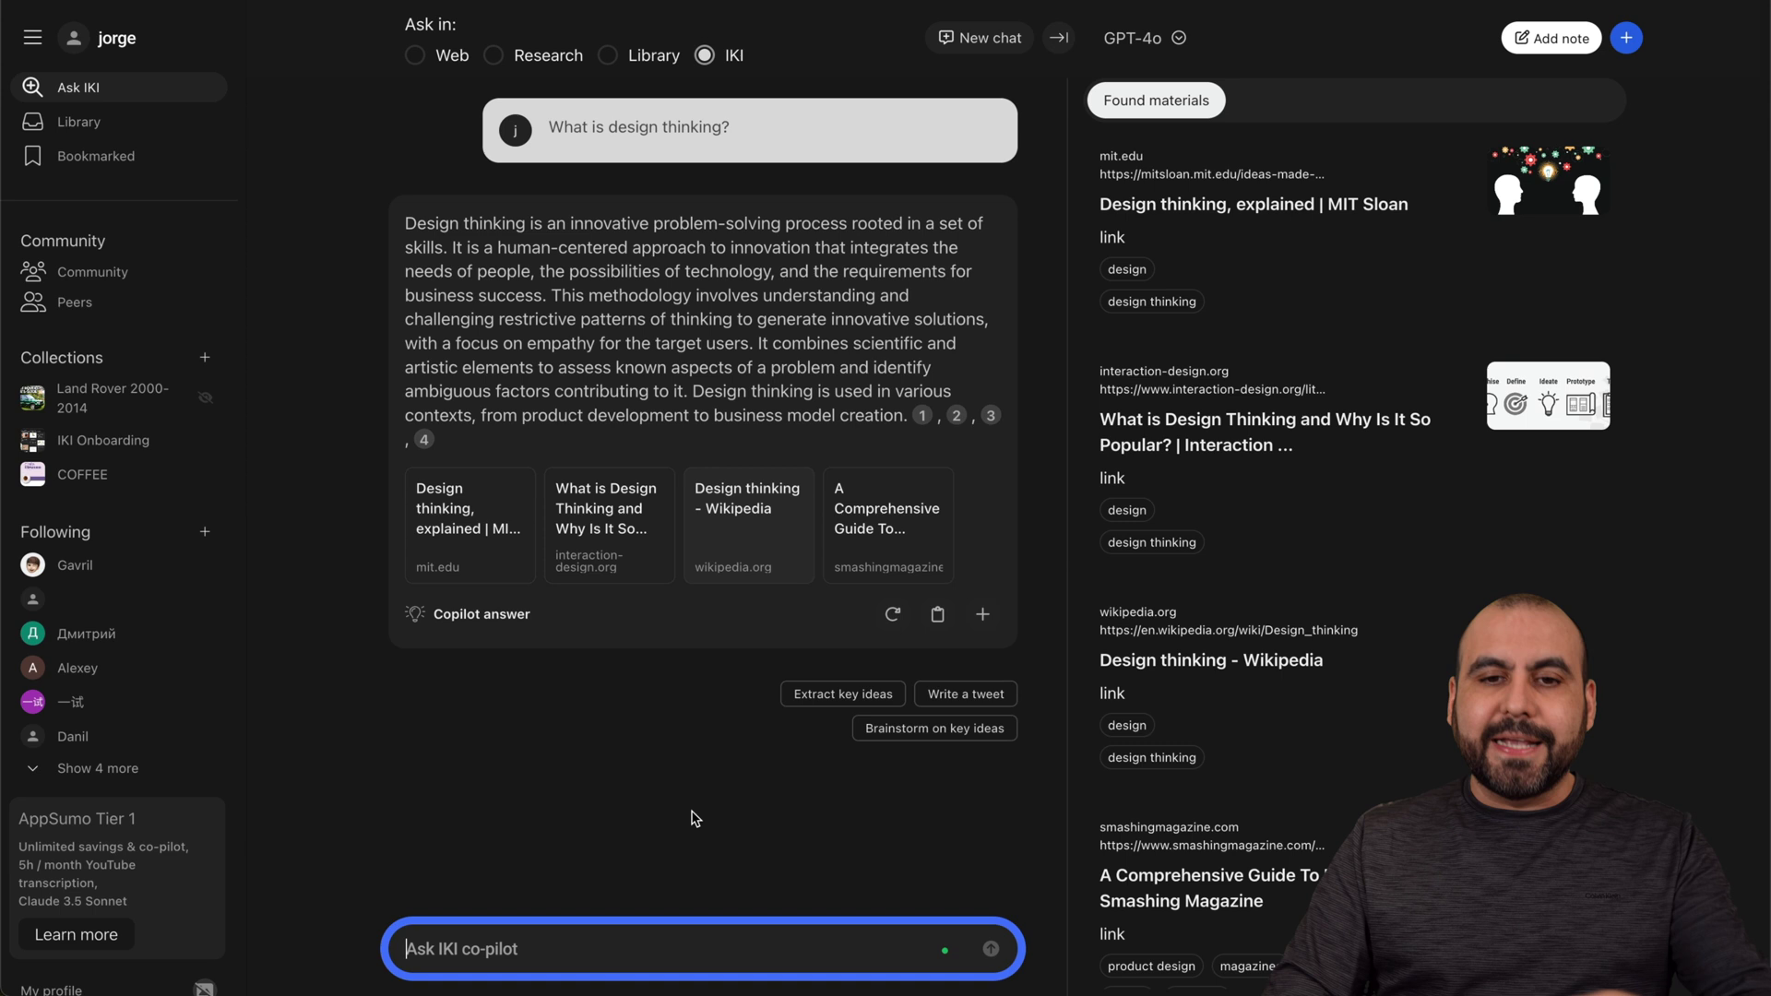
# Step: Check the AI model list and close it, leaving GPT-4o selected
pyautogui.click(1141, 37)
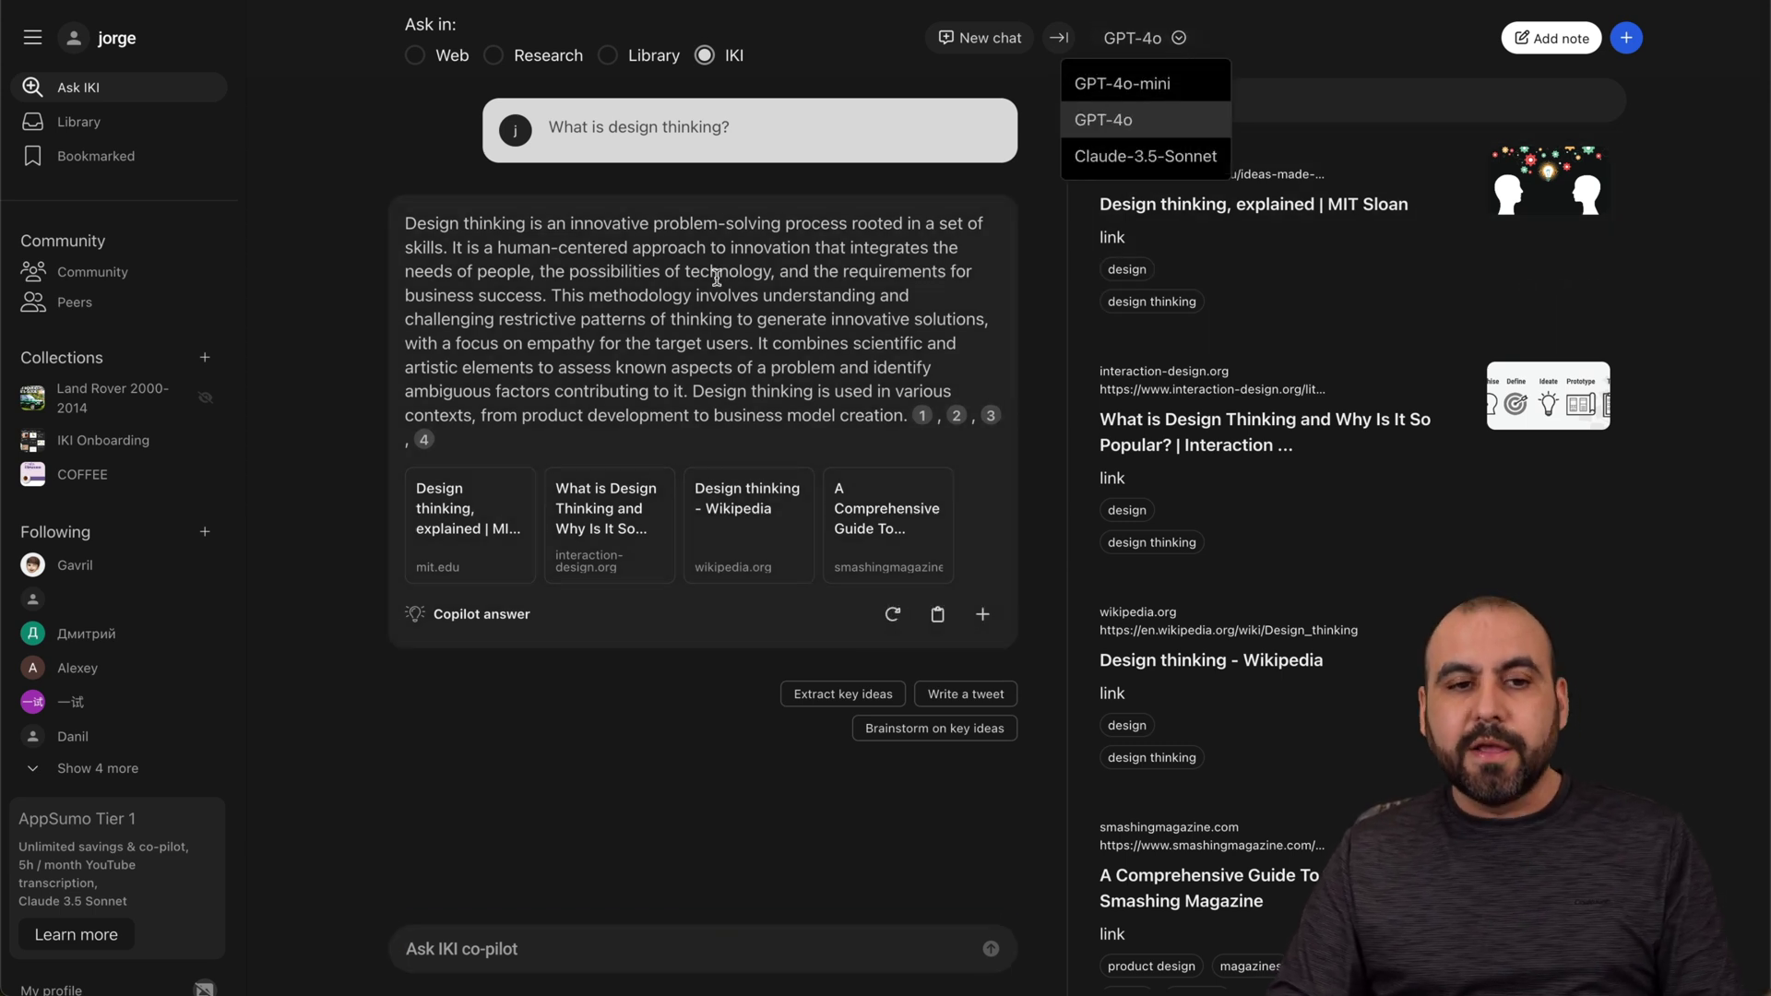
pyautogui.click(707, 250)
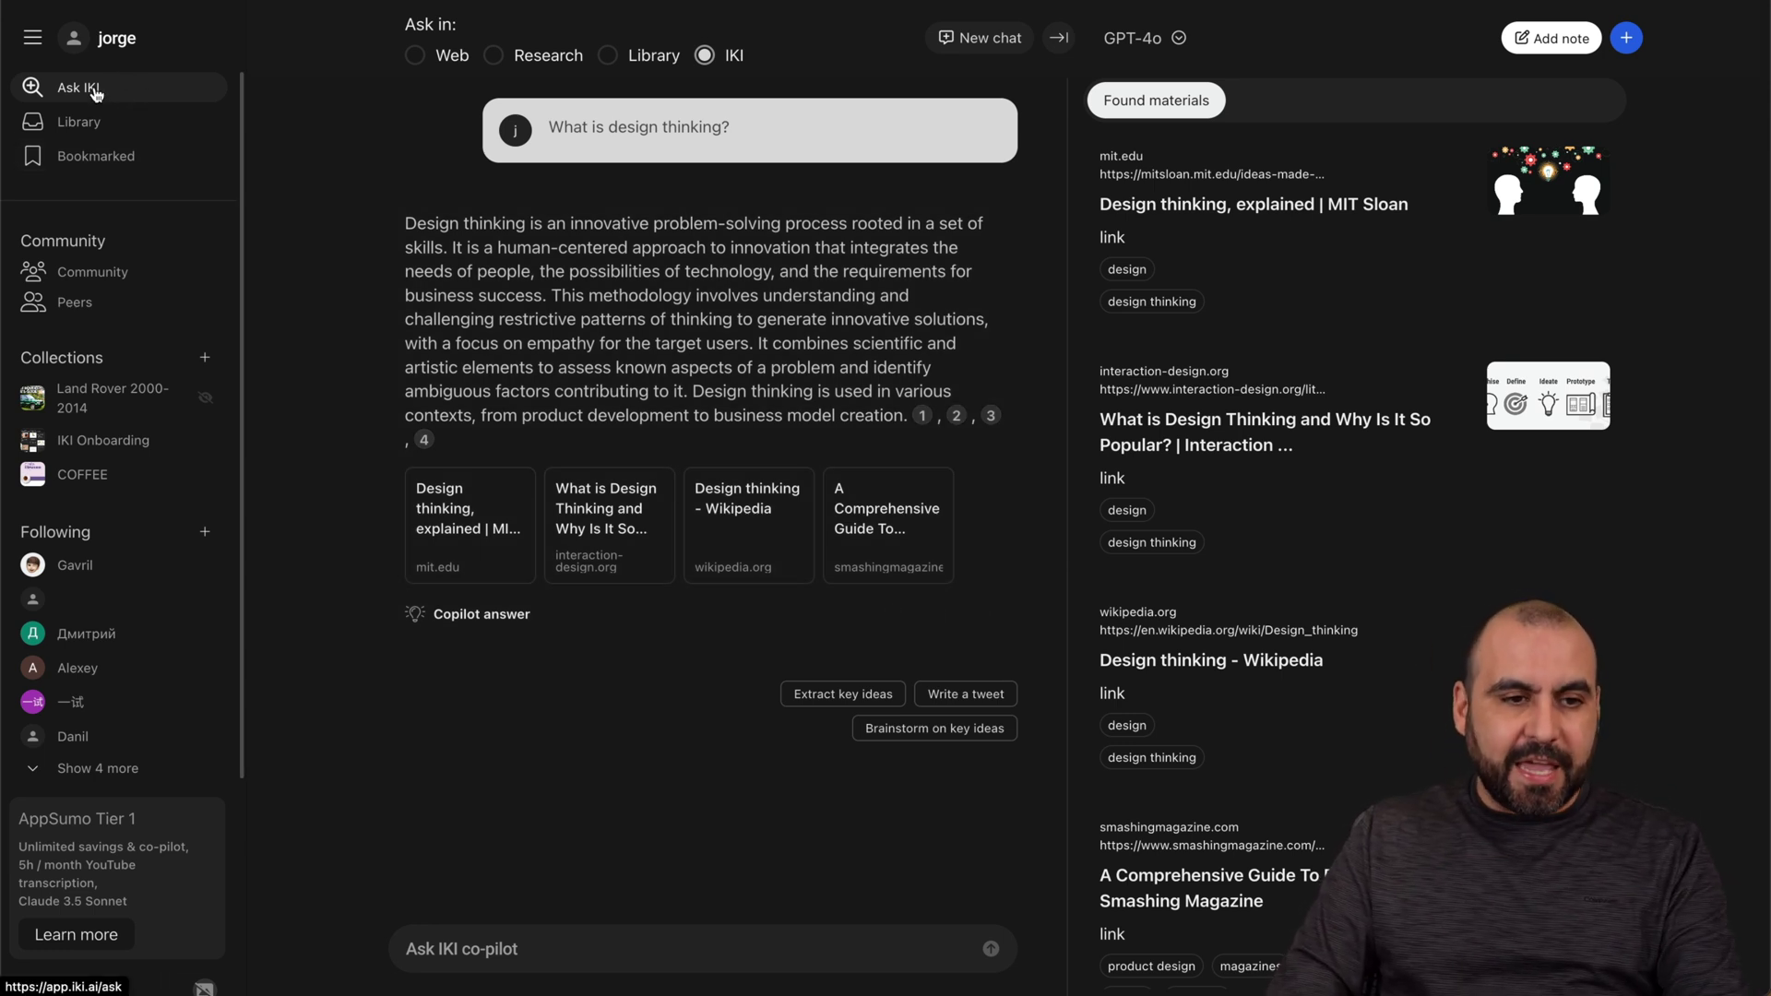
# Step: Start a new chat to drop the design-thinking context, then go to Community
pyautogui.click(974, 47)
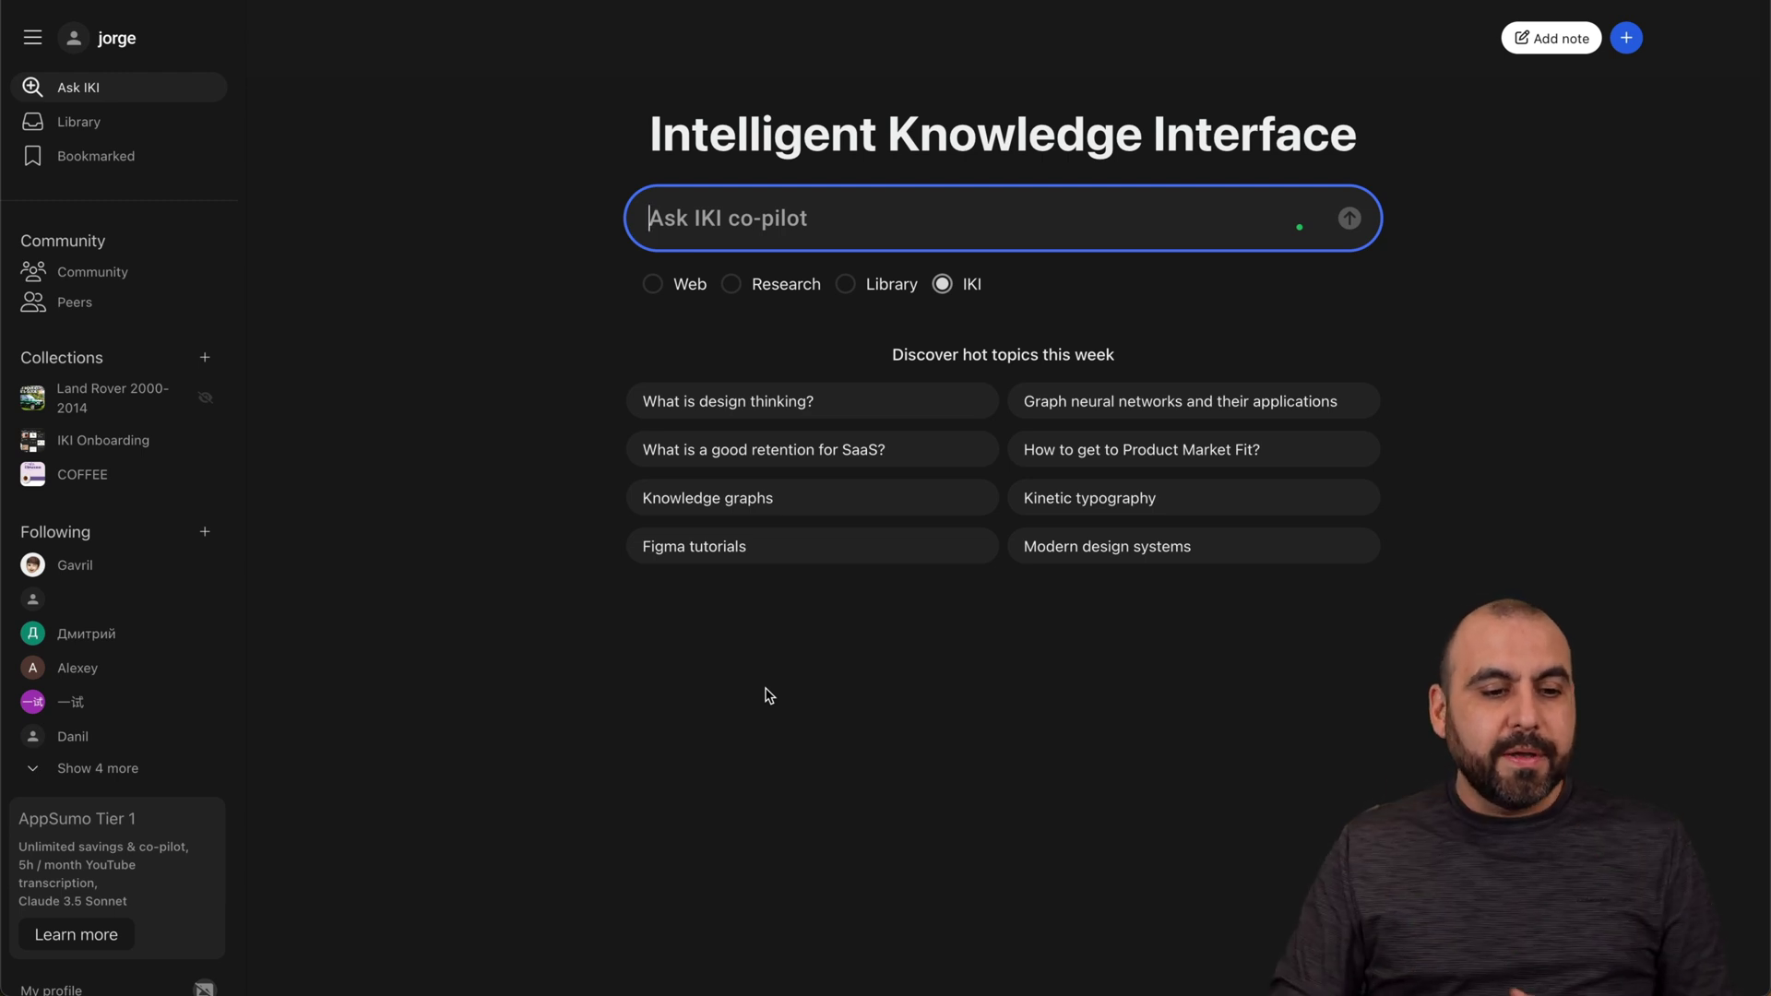
pyautogui.click(91, 272)
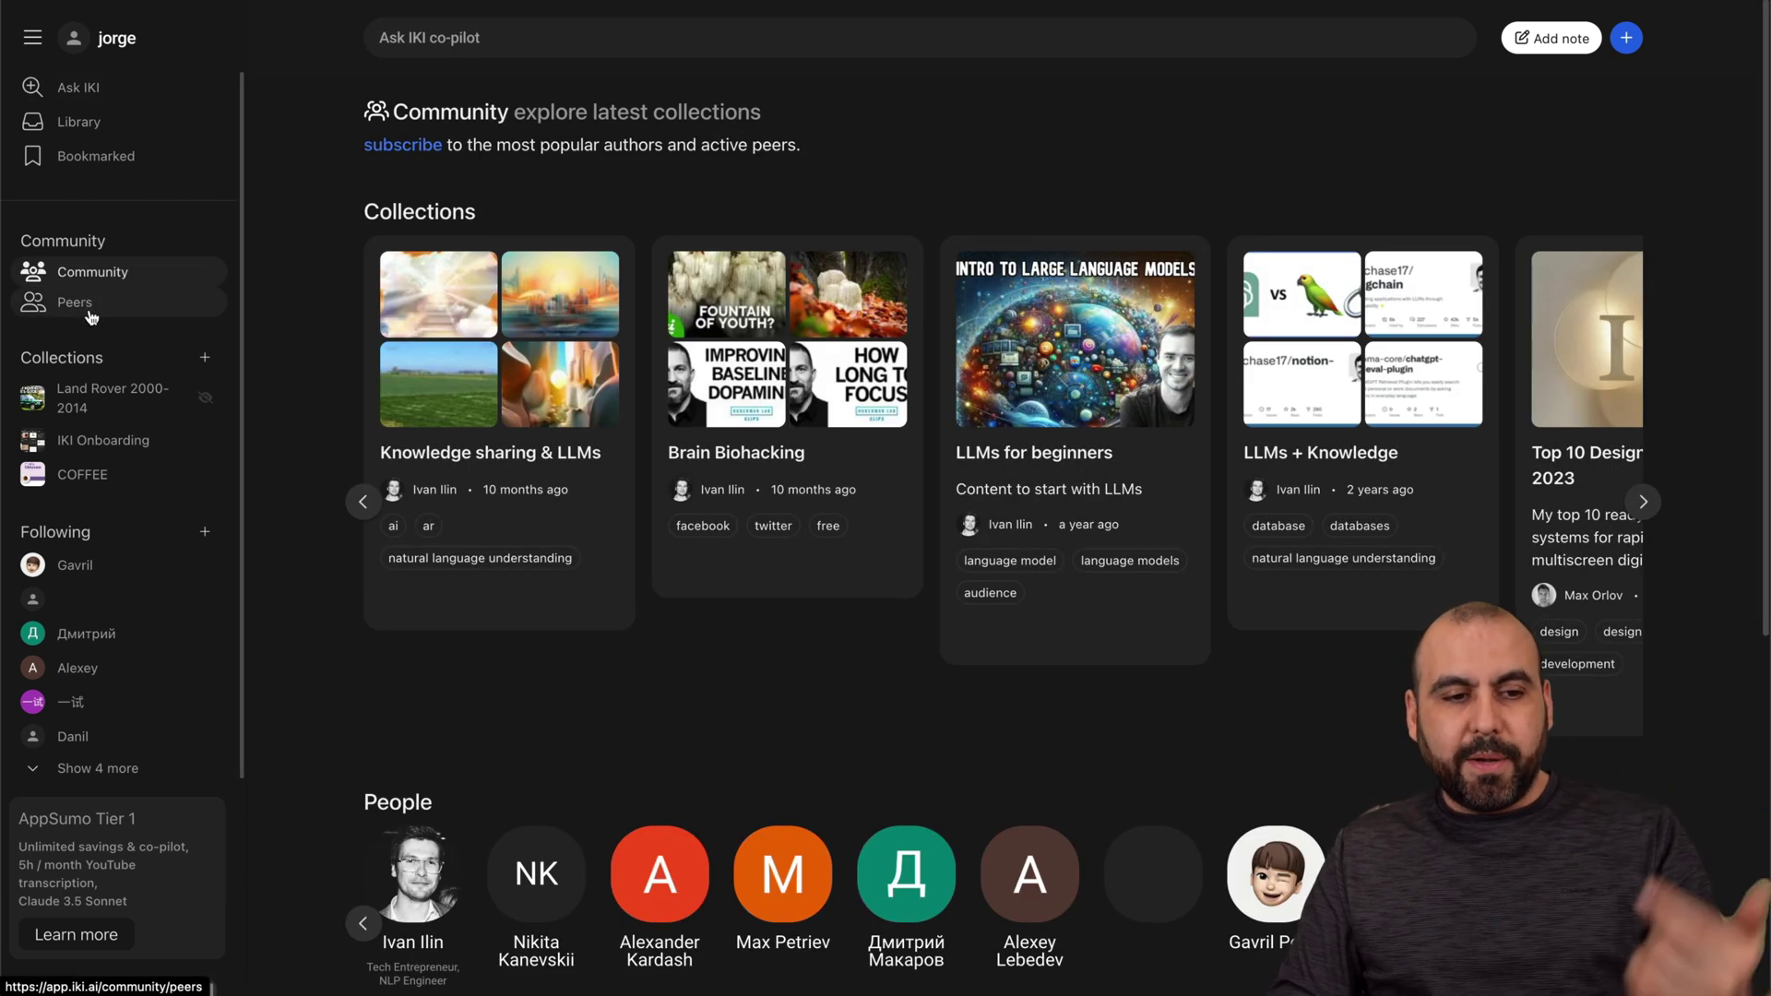
# Step: Revisit the Peers feed and the Land Rover 2000-2014 collection in the sidebar
pyautogui.click(74, 304)
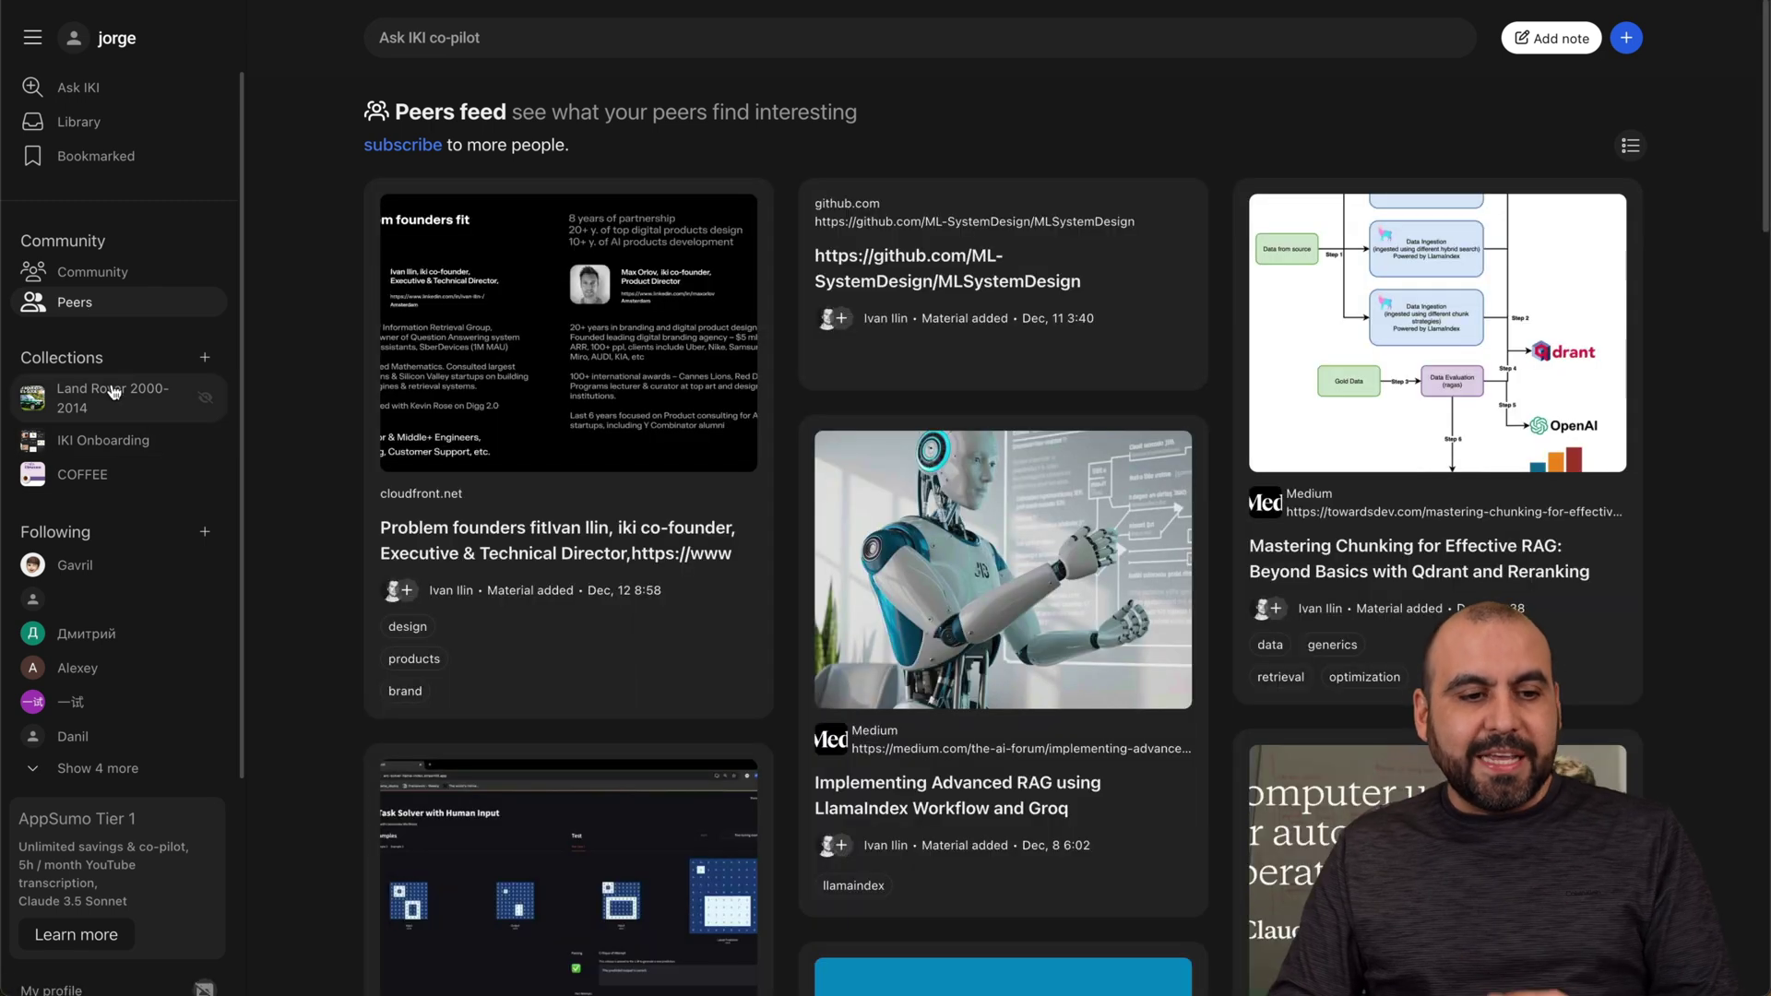
pyautogui.click(111, 397)
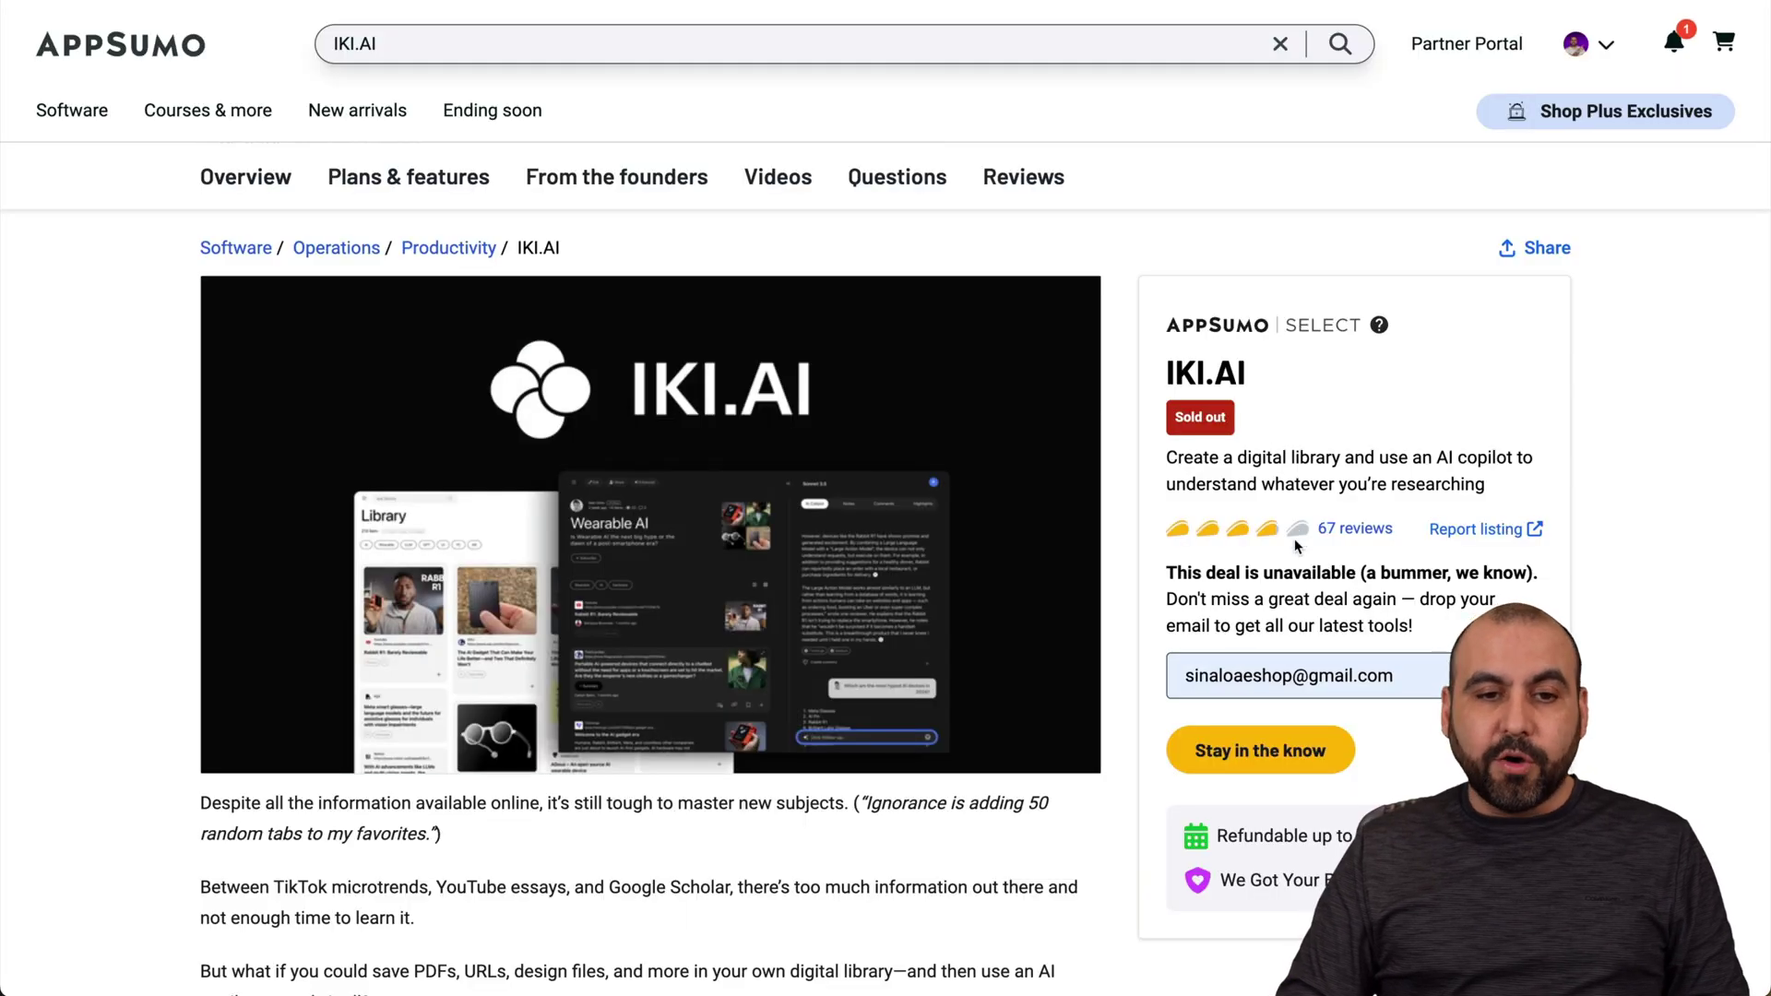
pyautogui.scroll(-2, 1297, 543)
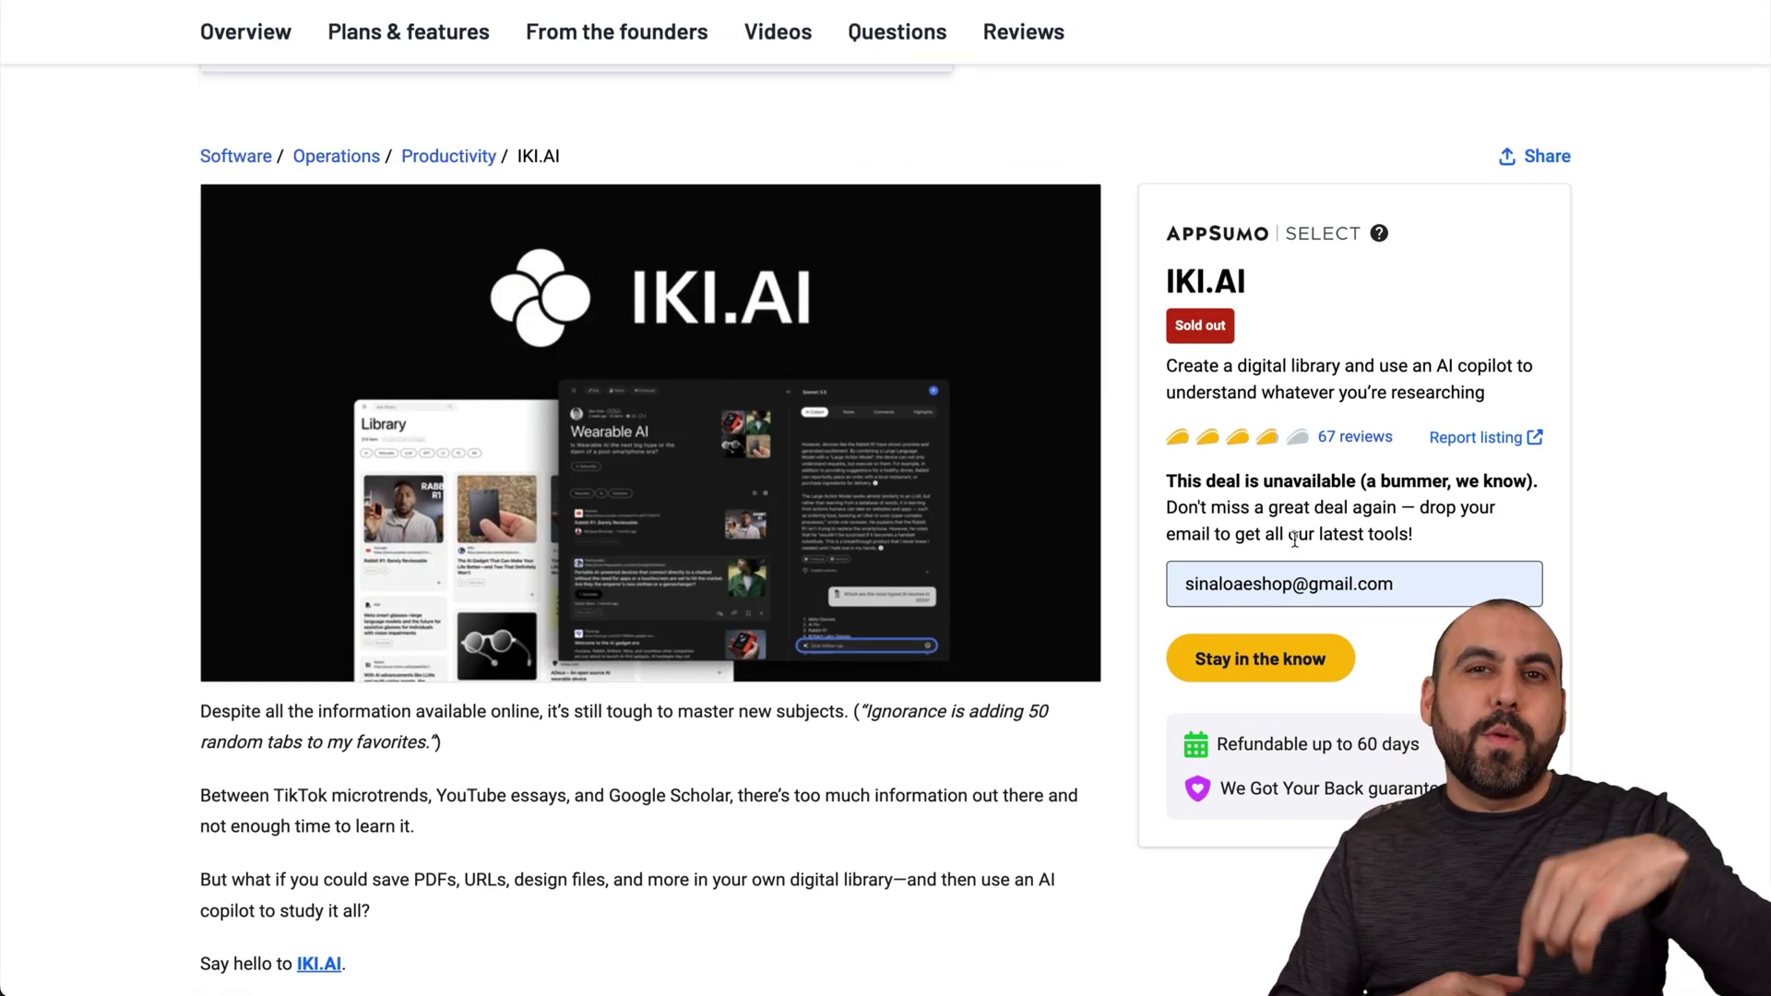